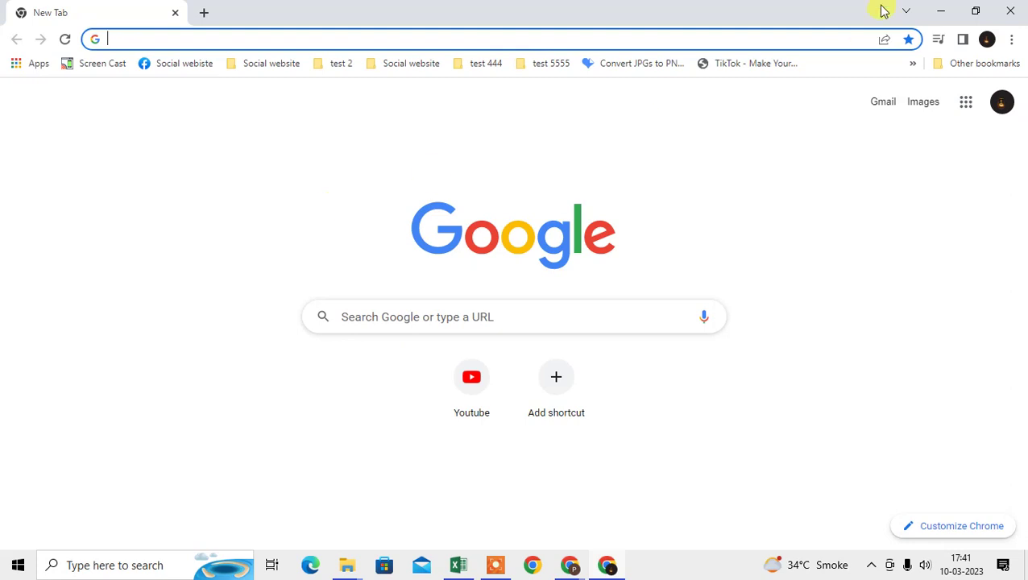
{"action": "left_click", "coordinate": [1000, 103]}
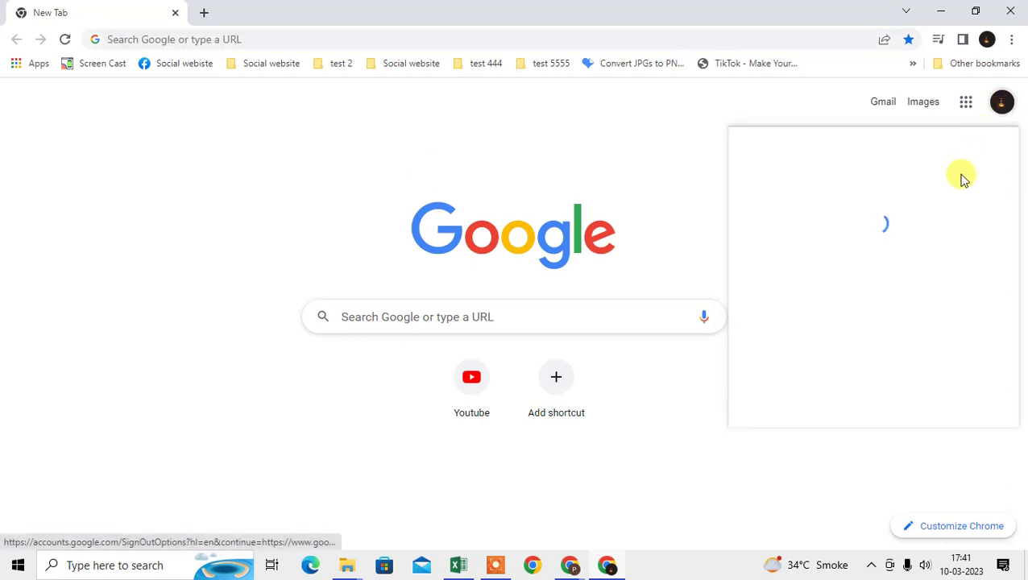
{"action": "left_click", "coordinate": [723, 146]}
{"action": "left_click", "coordinate": [989, 40]}
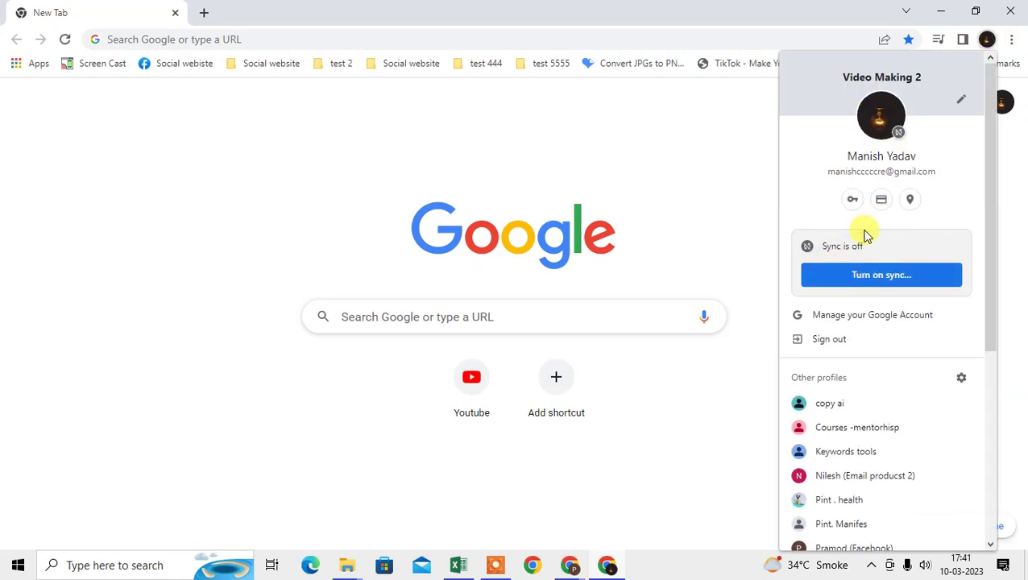
{"action": "left_click", "coordinate": [648, 135]}
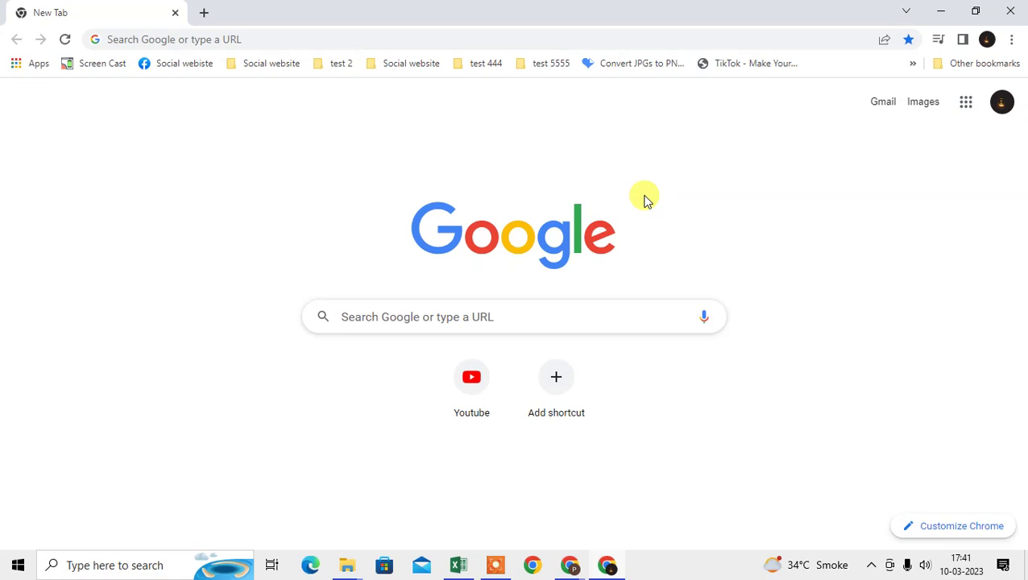
{"action": "left_click", "coordinate": [986, 38]}
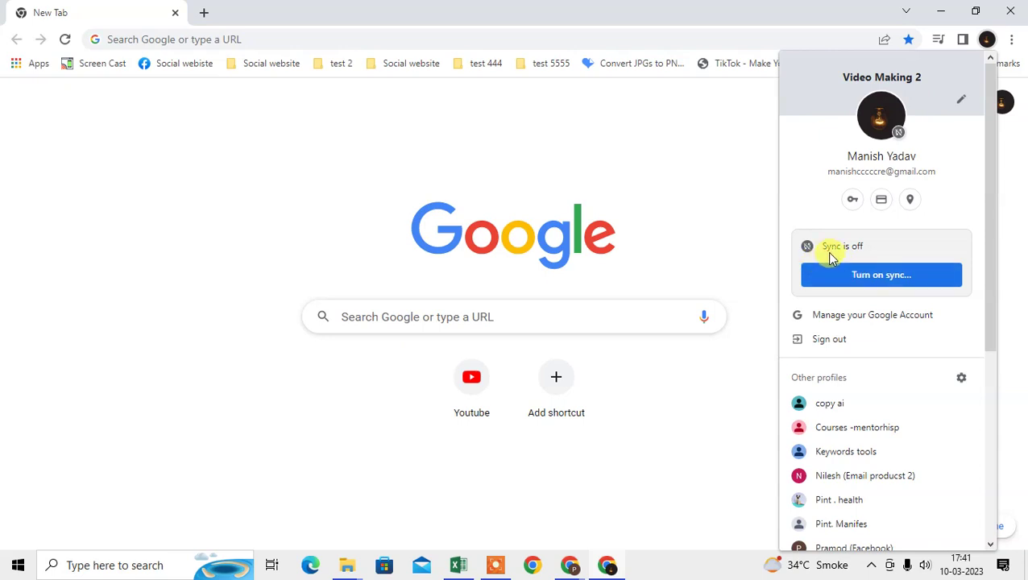
{"action": "left_click", "coordinate": [608, 103]}
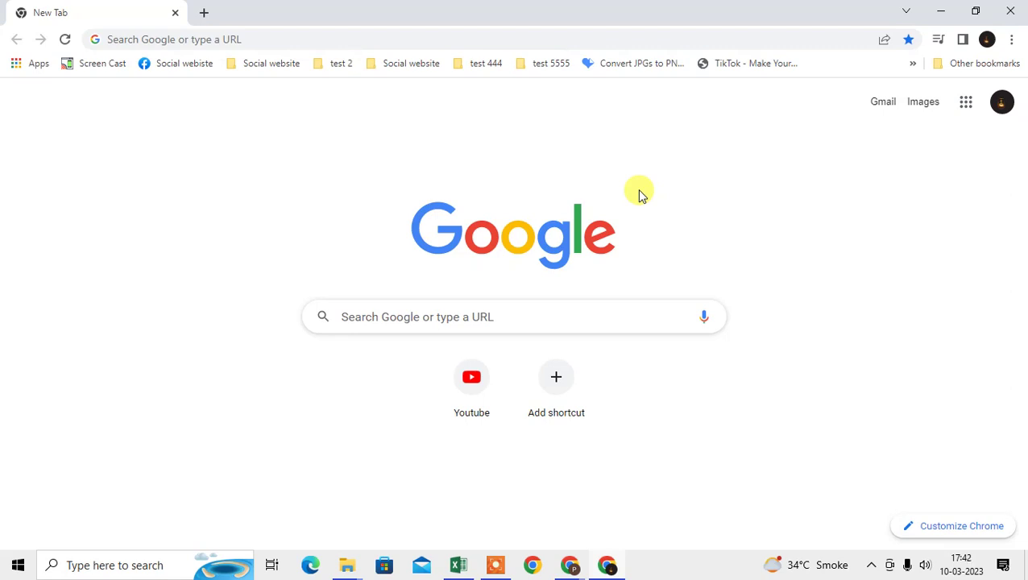
{"action": "left_click", "coordinate": [996, 107]}
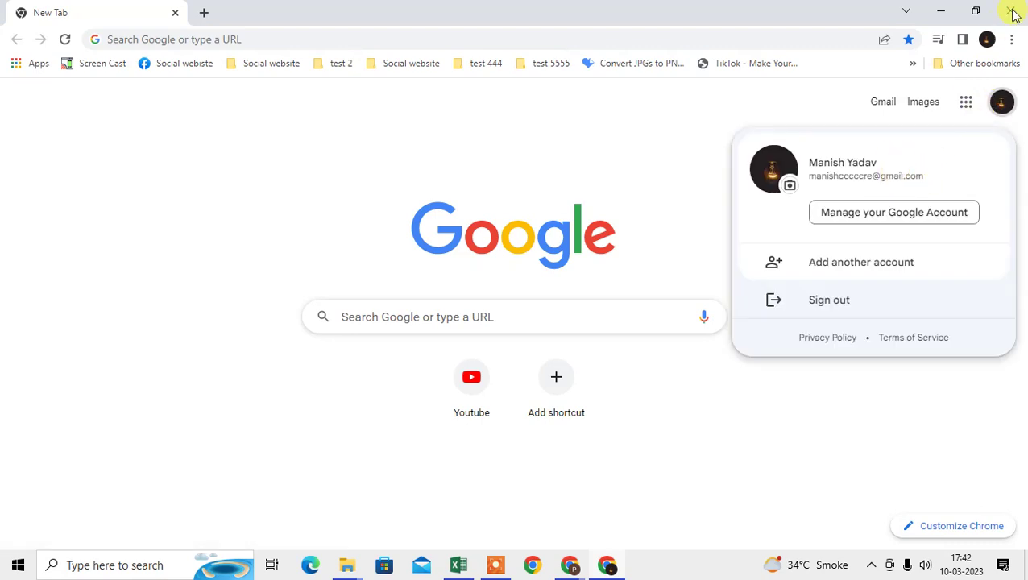
{"action": "left_click", "coordinate": [987, 41]}
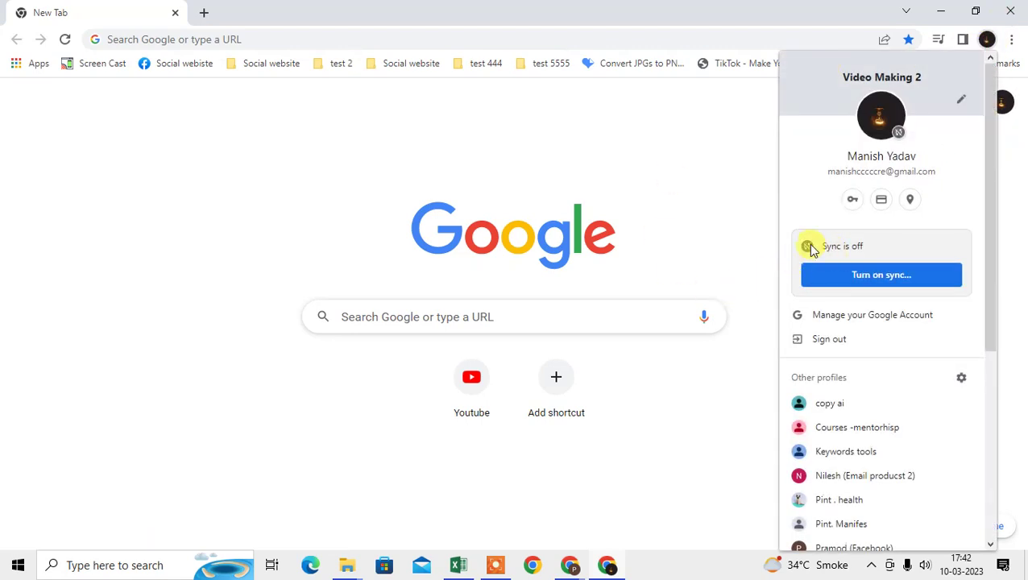
{"action": "left_click", "coordinate": [585, 188]}
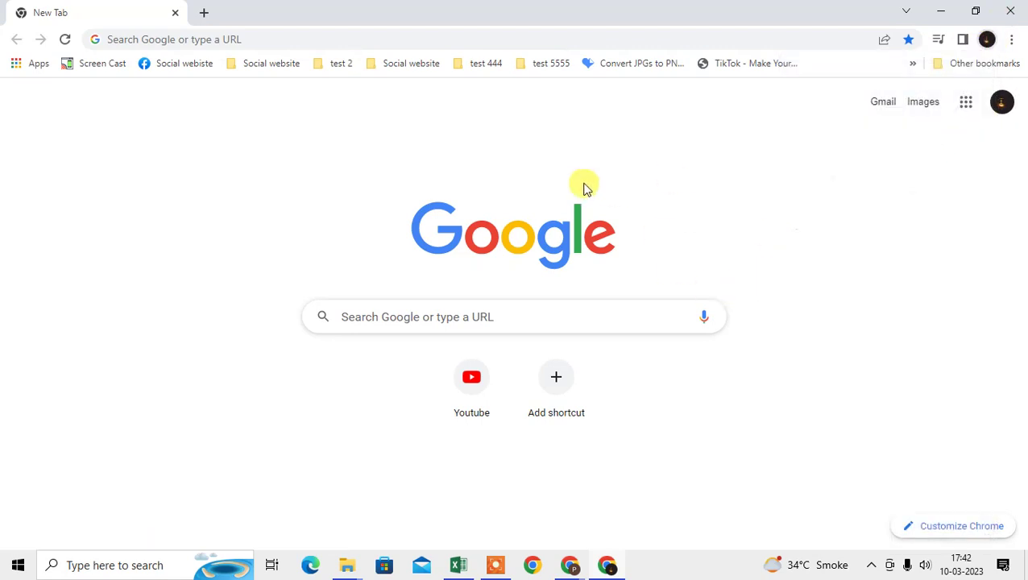
Open Chrome's full History page from the main menu and scroll through today's visits.
{"action": "left_click", "coordinate": [1011, 42]}
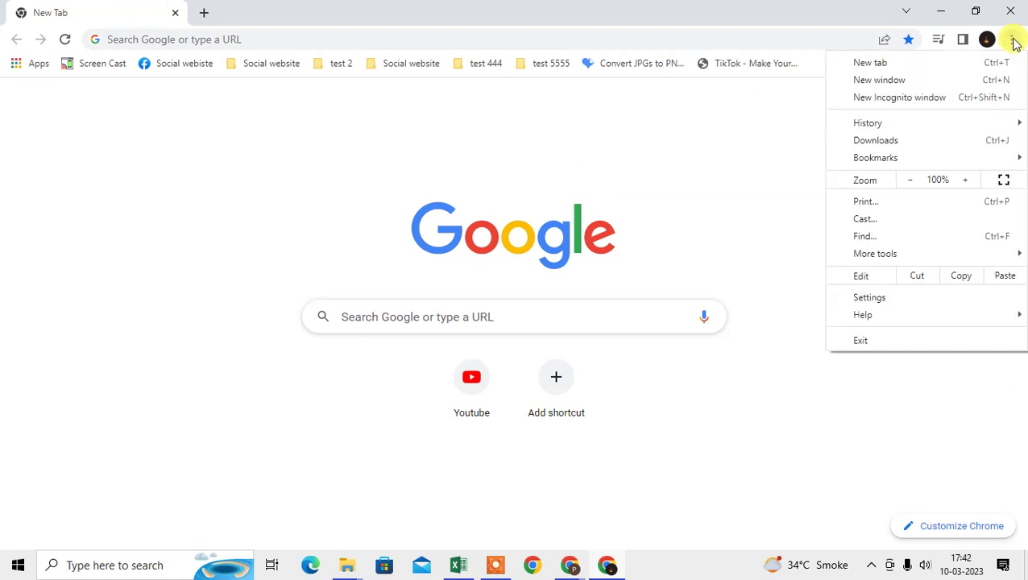
{"action": "mouse_move", "coordinate": [856, 127]}
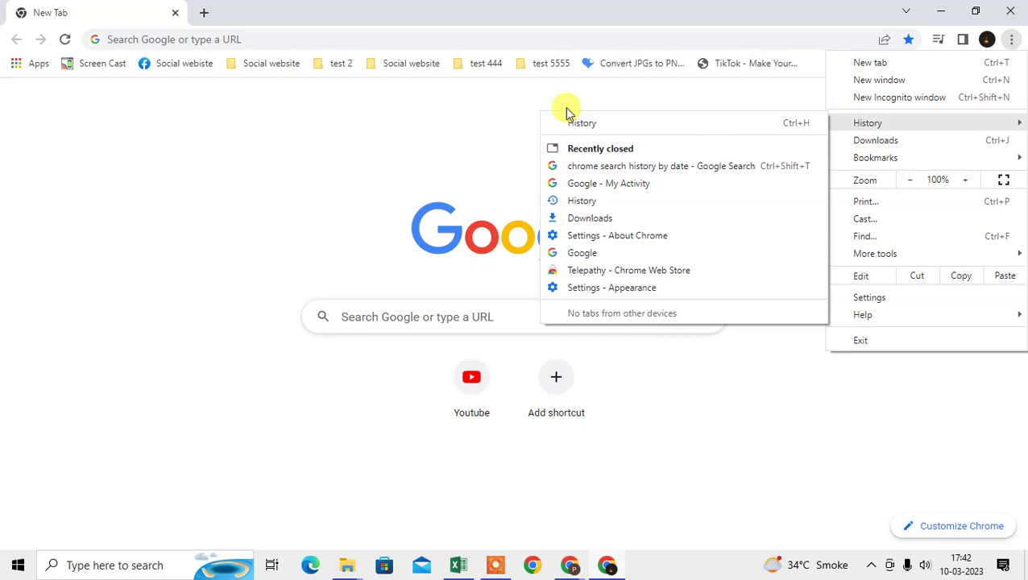
{"action": "left_click", "coordinate": [599, 131]}
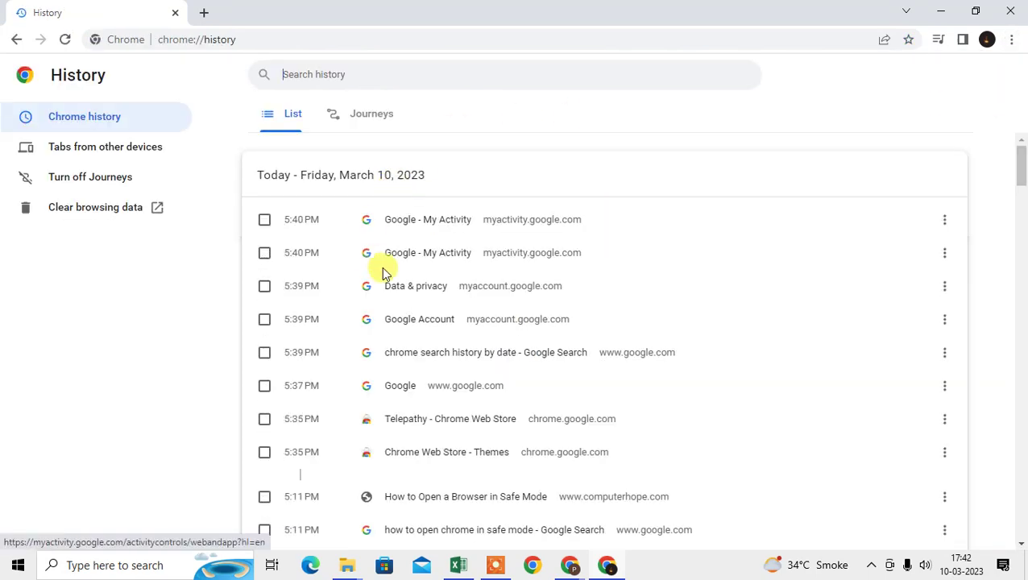
{"action": "scroll", "coordinate": [385, 267], "scroll_direction": "down", "scroll_amount": 10}
{"action": "scroll", "coordinate": [387, 266], "scroll_direction": "down", "scroll_amount": 20}
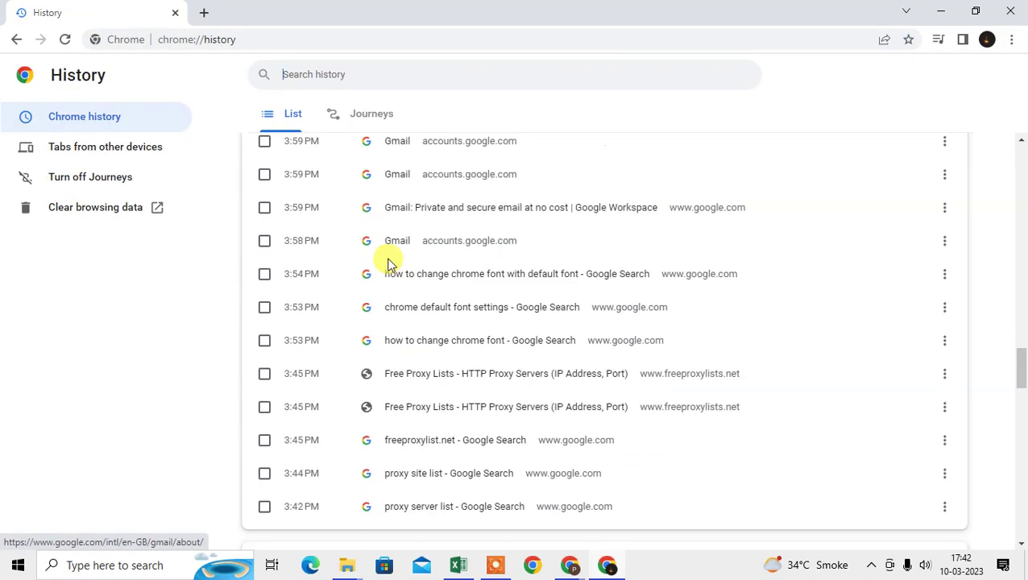
{"action": "scroll", "coordinate": [388, 258], "scroll_direction": "up", "scroll_amount": 20}
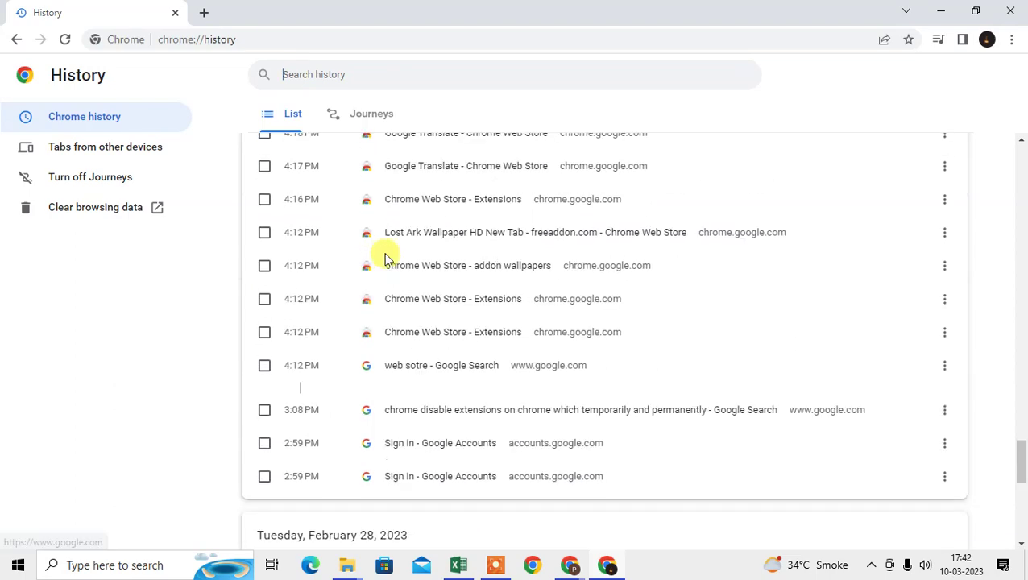
{"action": "scroll", "coordinate": [374, 245], "scroll_direction": "up", "scroll_amount": 3}
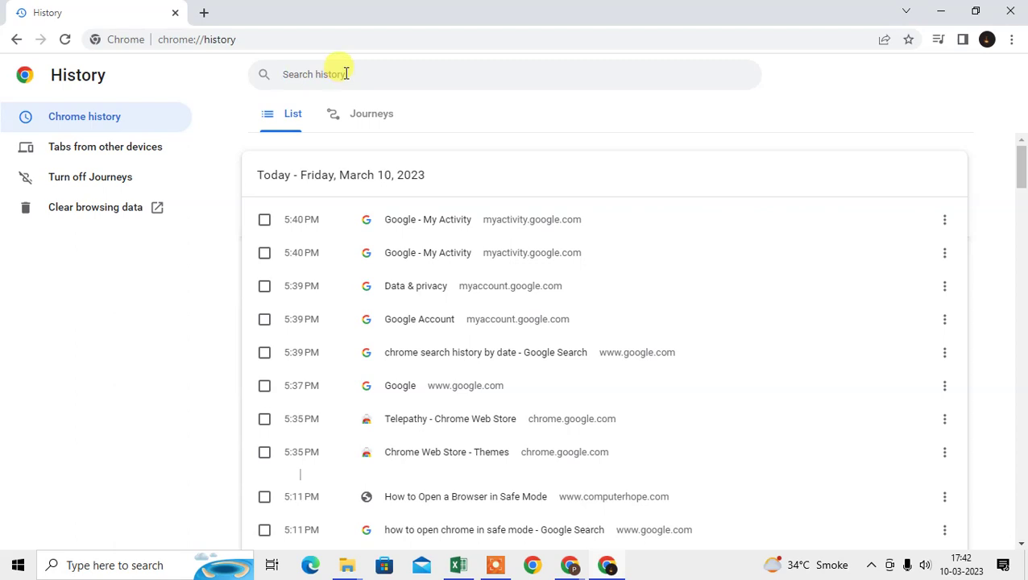
{"action": "mouse_move", "coordinate": [1021, 168]}
{"action": "left_mouse_down"}
{"action": "mouse_move", "coordinate": [1021, 179]}
{"action": "mouse_move", "coordinate": [1019, 161]}
{"action": "left_mouse_up"}
{"action": "mouse_move", "coordinate": [1020, 160]}
{"action": "left_mouse_down"}
{"action": "mouse_move", "coordinate": [1021, 190]}
{"action": "mouse_move", "coordinate": [1020, 161]}
{"action": "left_mouse_up"}
{"action": "scroll", "coordinate": [563, 241], "scroll_direction": "down", "scroll_amount": 15}
{"action": "scroll", "coordinate": [632, 306], "scroll_direction": "down", "scroll_amount": 20}
{"action": "scroll", "coordinate": [621, 299], "scroll_direction": "up", "scroll_amount": 20}
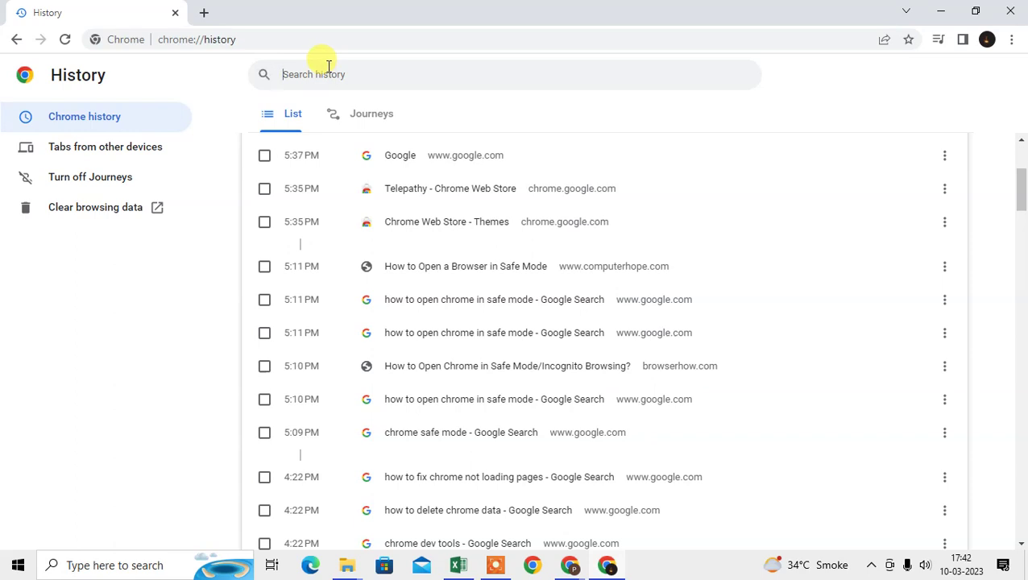
Search the history for 'google', then clear the search term to list all entries.
{"action": "type", "text": "google"}
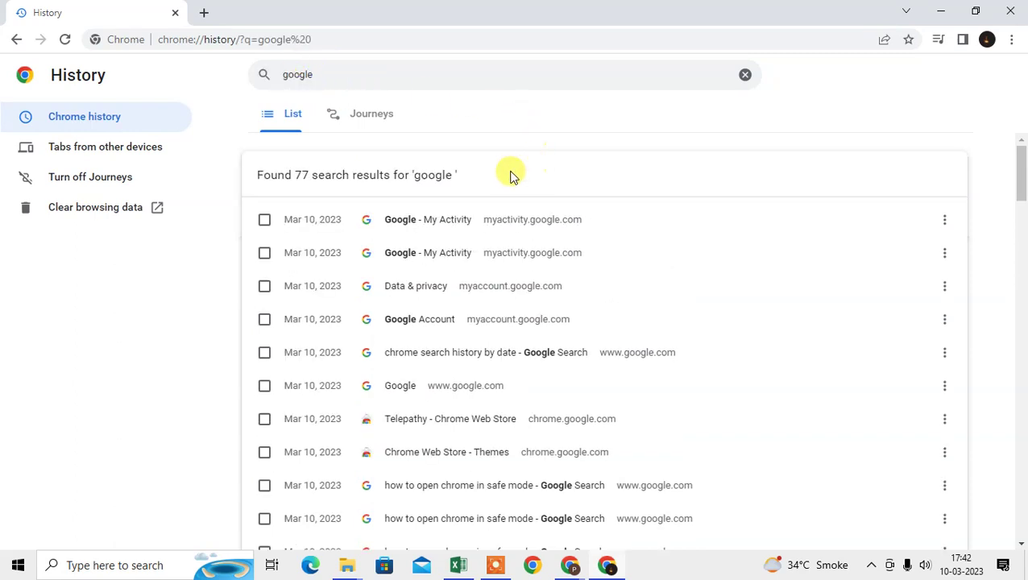
{"action": "scroll", "coordinate": [433, 192], "scroll_direction": "down", "scroll_amount": 12}
{"action": "scroll", "coordinate": [444, 307], "scroll_direction": "down", "scroll_amount": 15}
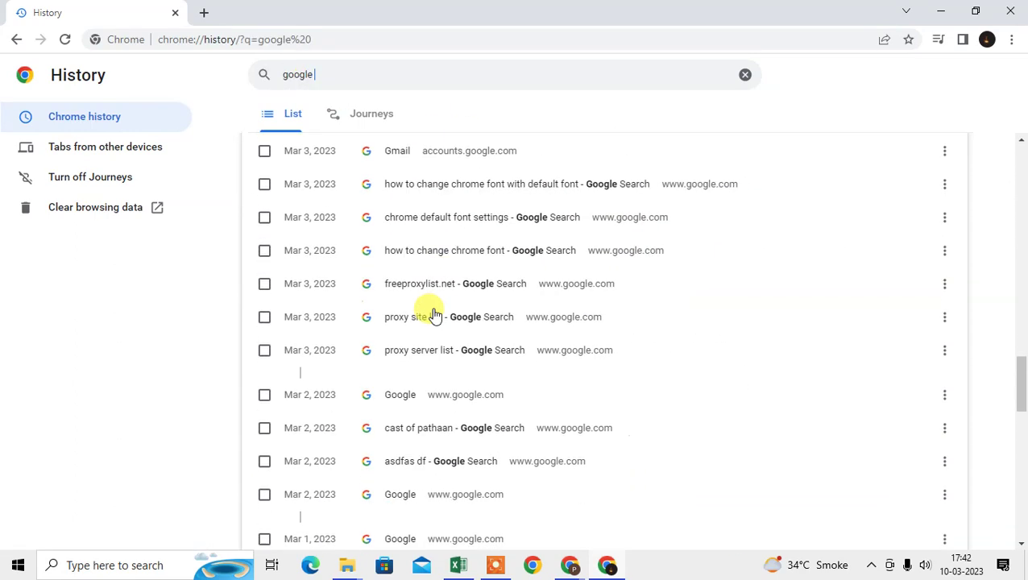
{"action": "scroll", "coordinate": [439, 300], "scroll_direction": "up", "scroll_amount": 1}
{"action": "scroll", "coordinate": [435, 294], "scroll_direction": "up", "scroll_amount": 20}
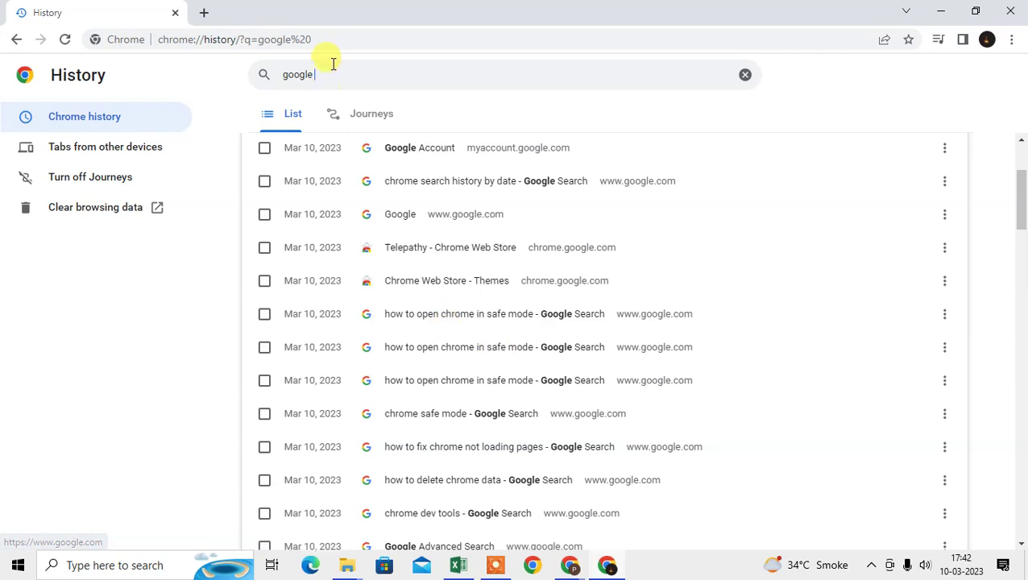
{"action": "double_click", "coordinate": [293, 74]}
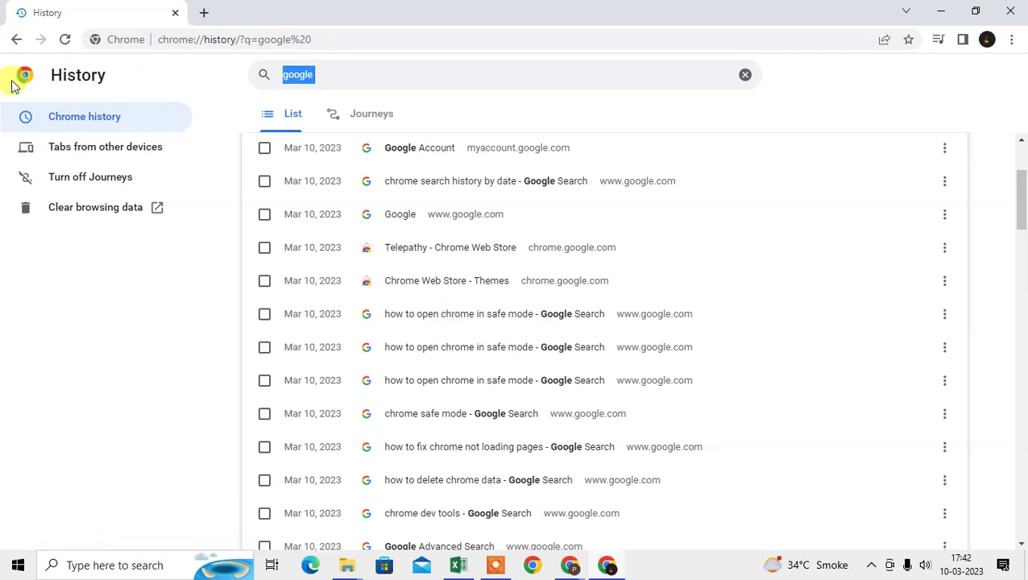
{"action": "key", "text": "BackSpace"}
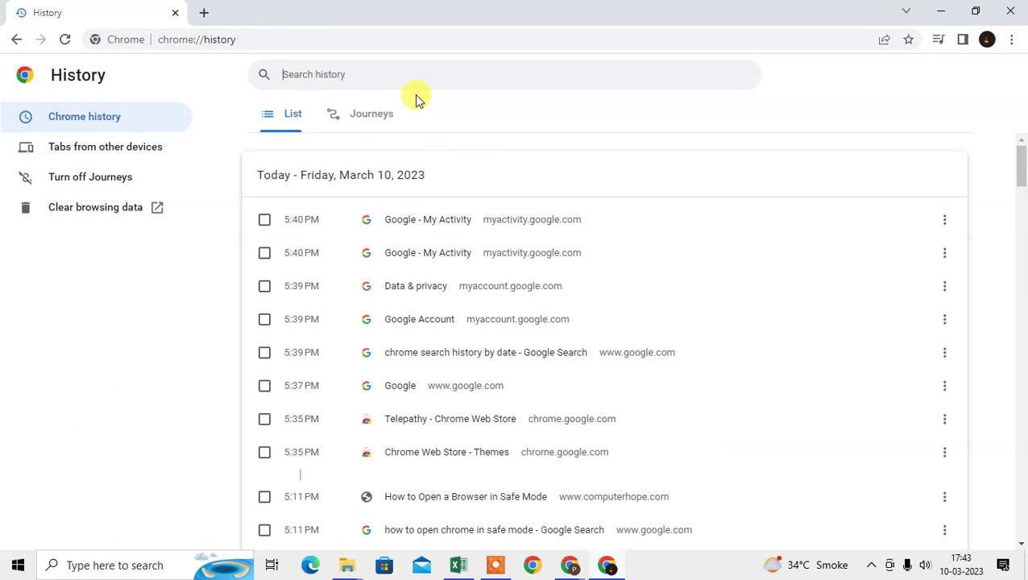
Open a new tab and choose Manage your Google Account from the account avatar menu.
{"action": "left_click", "coordinate": [206, 13]}
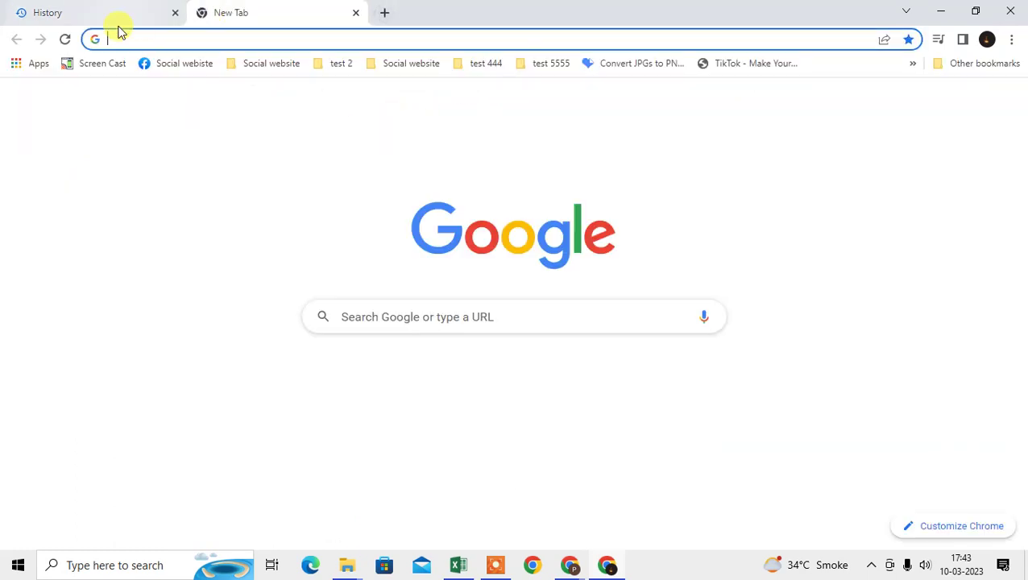
{"action": "left_click", "coordinate": [1001, 103]}
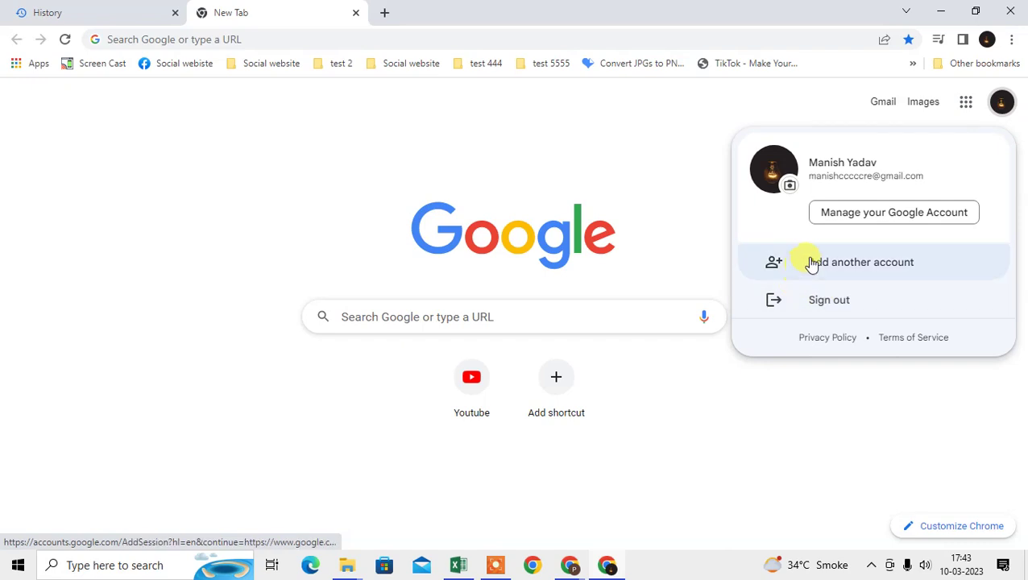
{"action": "left_click", "coordinate": [987, 40]}
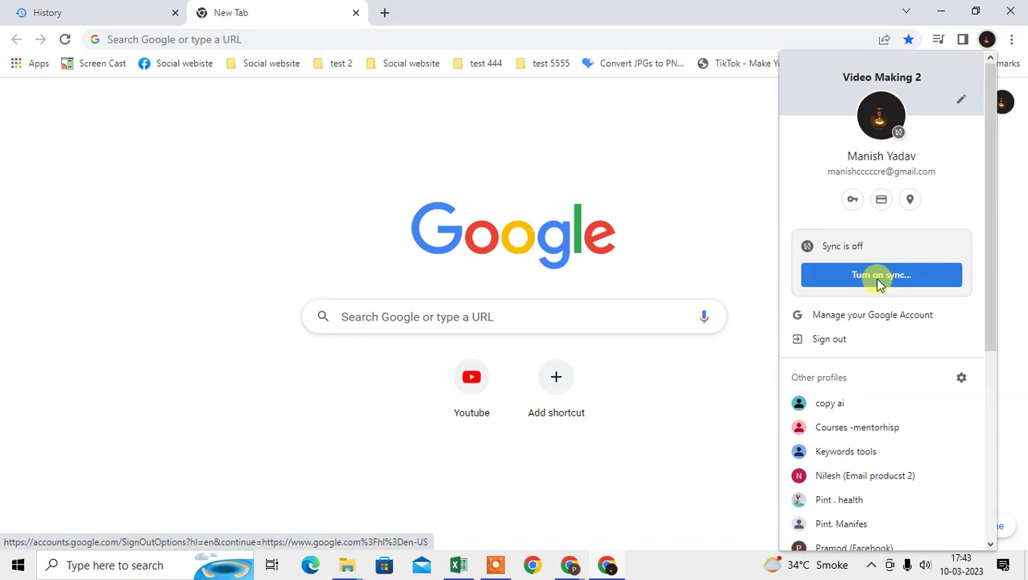
{"action": "left_click", "coordinate": [203, 24]}
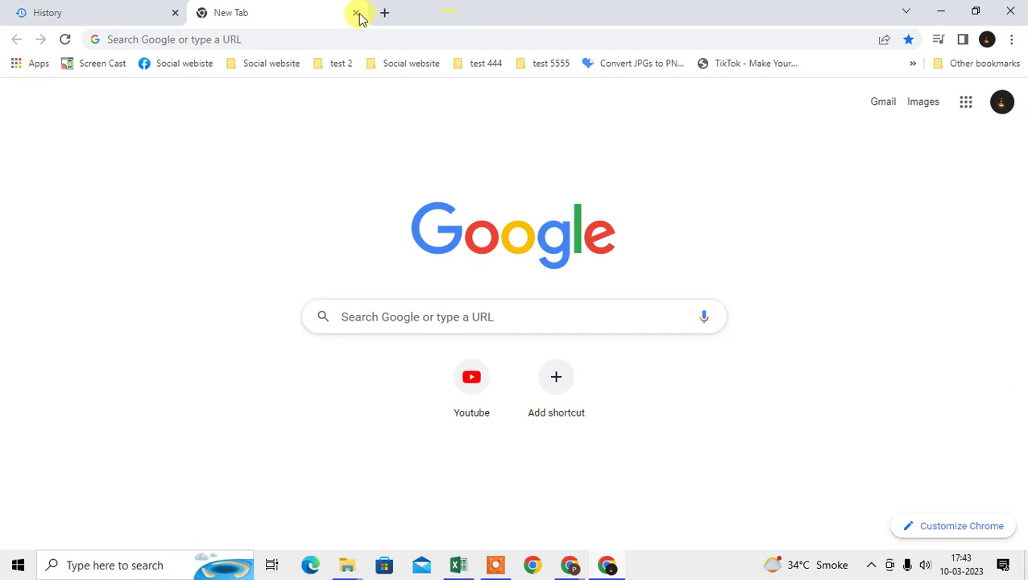
{"action": "left_click", "coordinate": [1001, 102]}
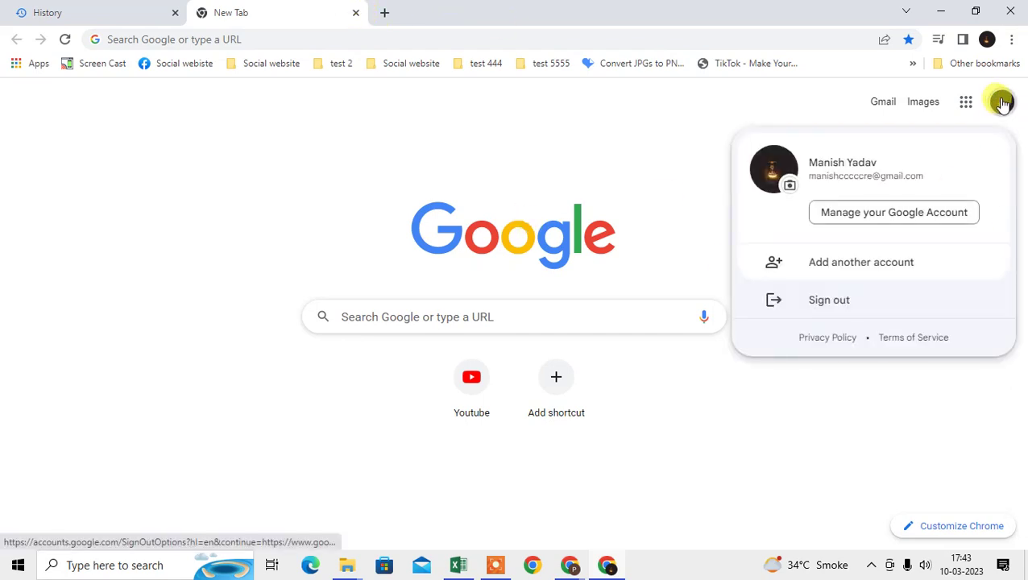
{"action": "left_click", "coordinate": [868, 214]}
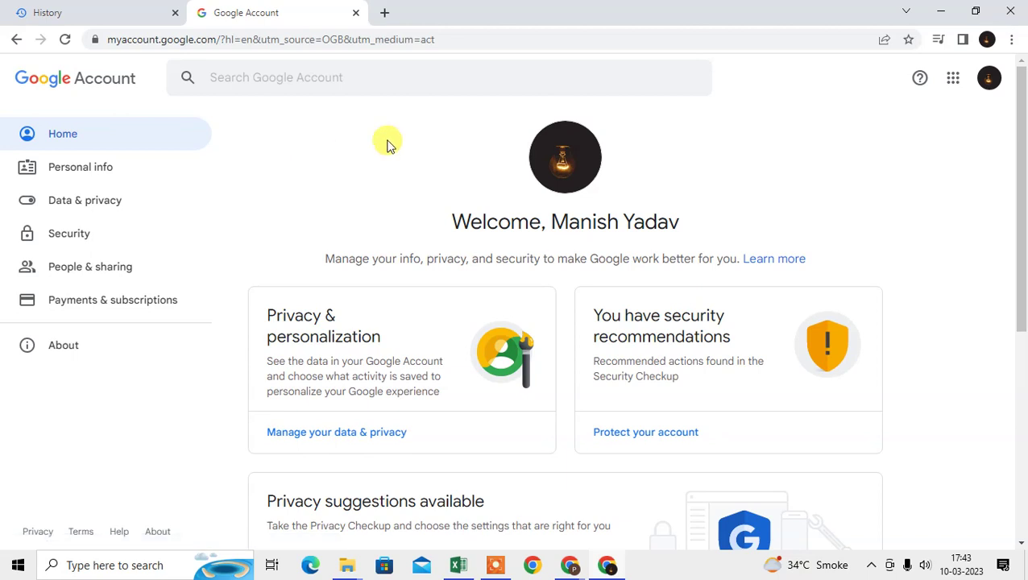
Go to the Data & privacy section and scroll to its History settings.
{"action": "left_click", "coordinate": [983, 77]}
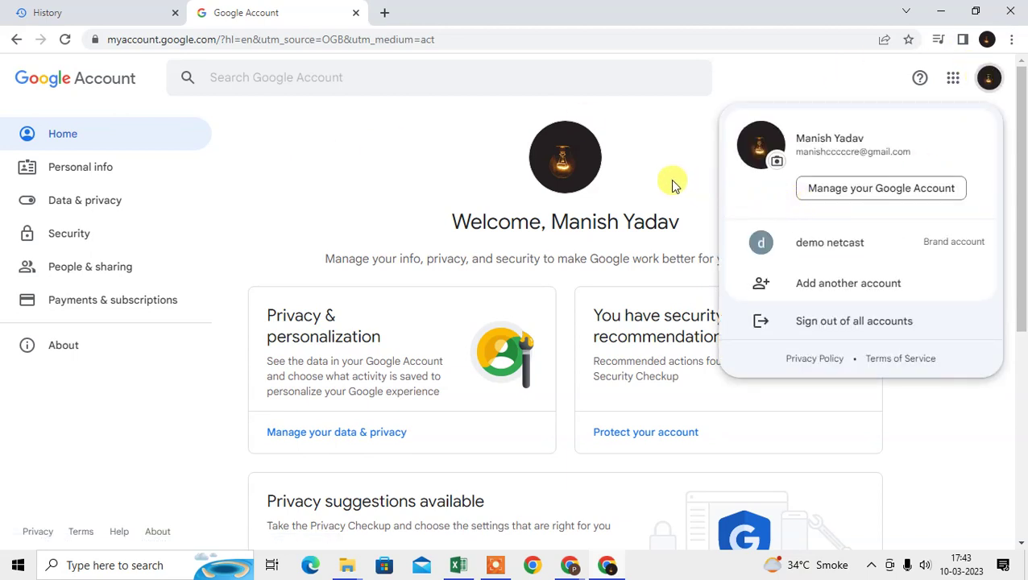
{"action": "left_click", "coordinate": [986, 39]}
{"action": "left_click", "coordinate": [653, 152]}
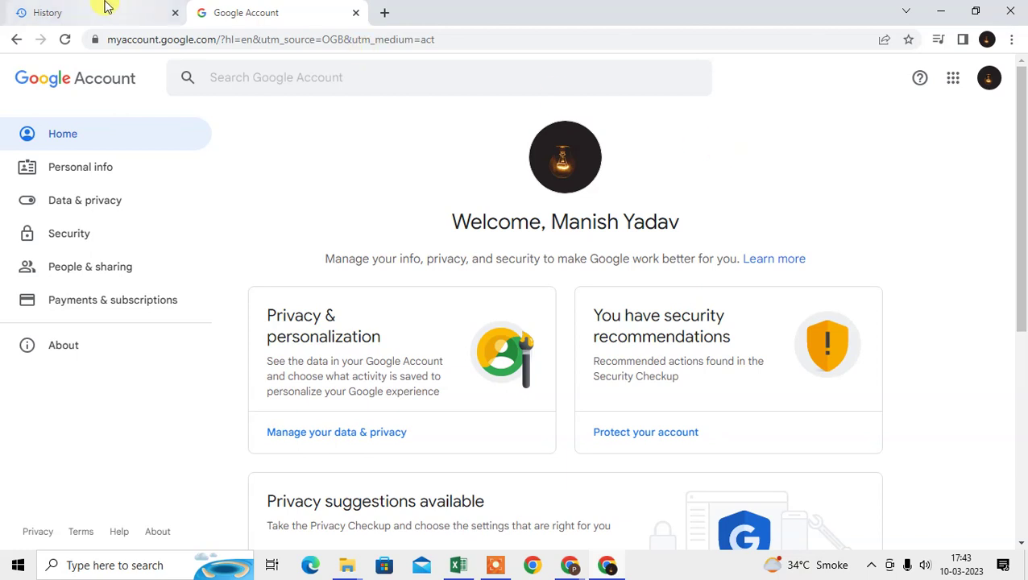
{"action": "left_click", "coordinate": [40, 203]}
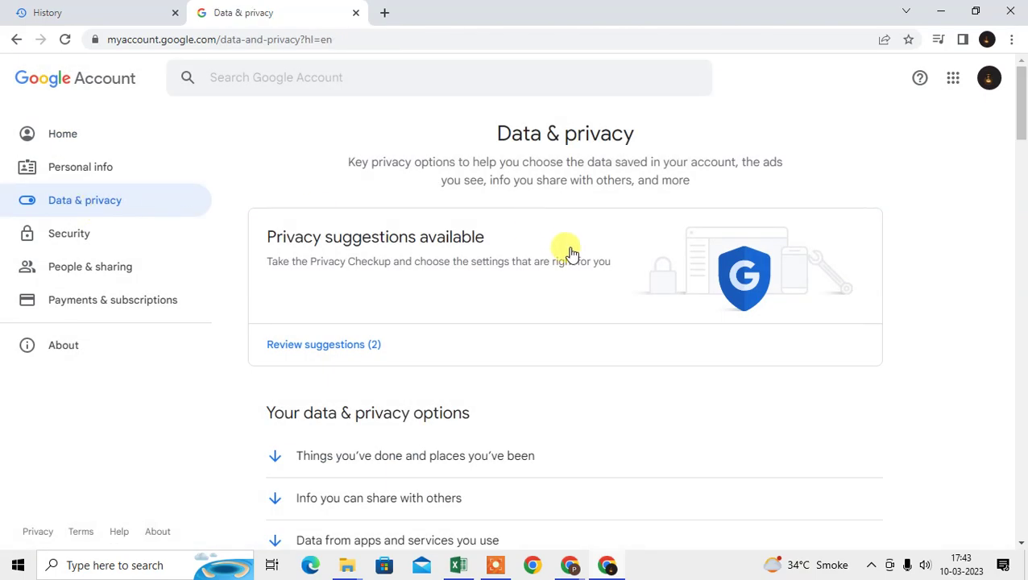
{"action": "scroll", "coordinate": [577, 302], "scroll_direction": "down", "scroll_amount": 10}
{"action": "scroll", "coordinate": [578, 305], "scroll_direction": "down", "scroll_amount": 10}
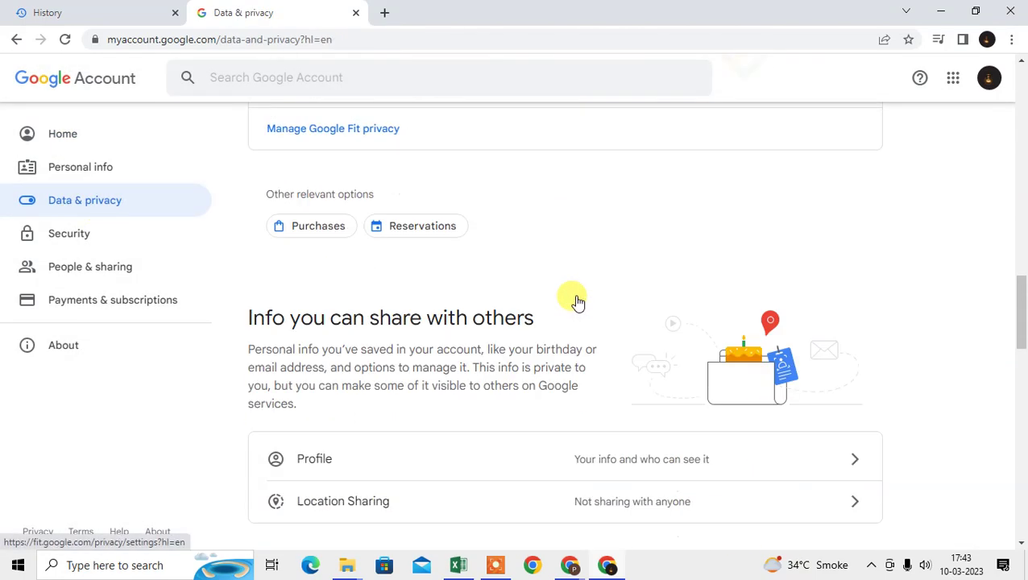
{"action": "scroll", "coordinate": [576, 300], "scroll_direction": "down", "scroll_amount": 15}
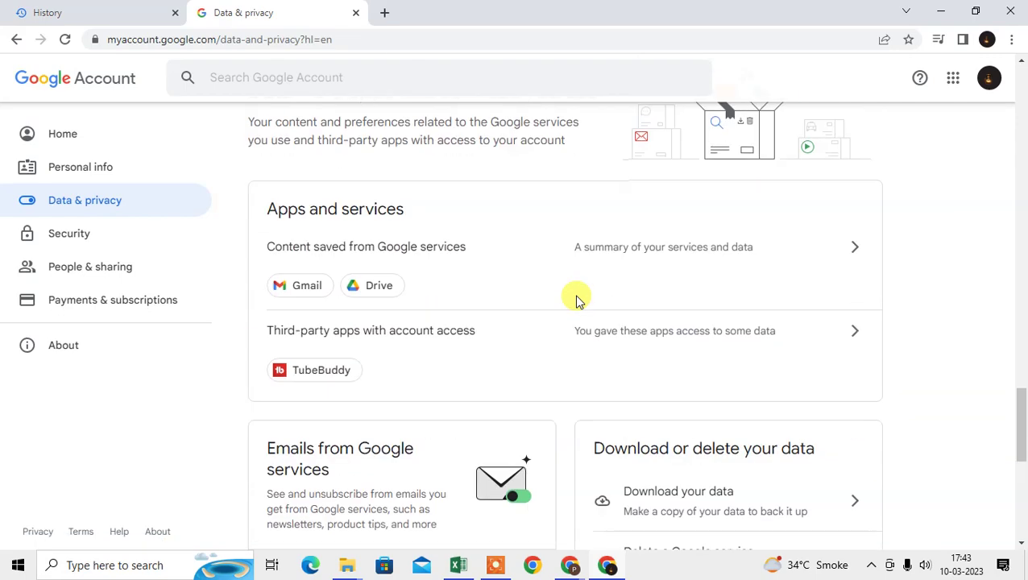
{"action": "scroll", "coordinate": [577, 300], "scroll_direction": "up", "scroll_amount": 15}
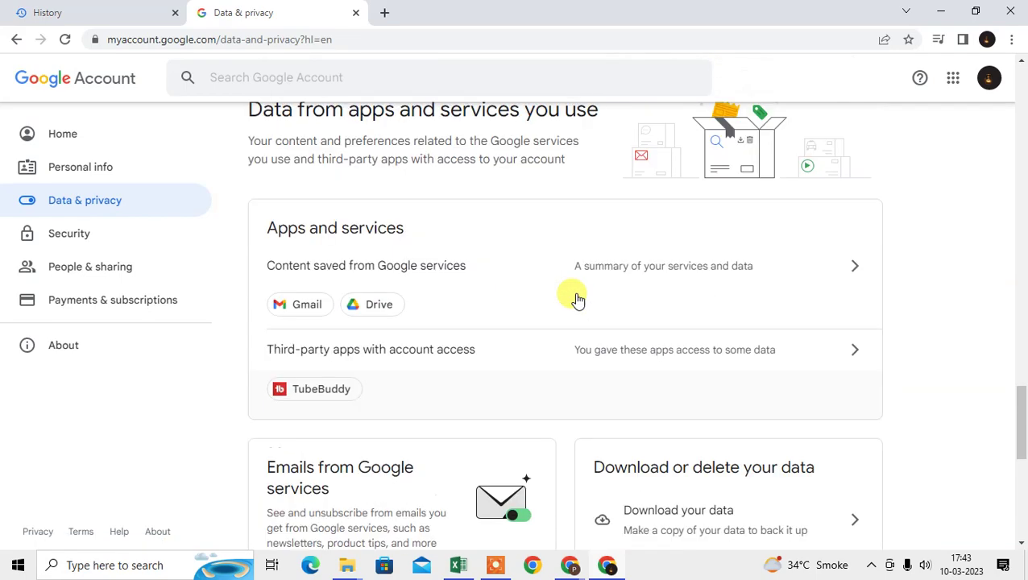
{"action": "scroll", "coordinate": [576, 299], "scroll_direction": "up", "scroll_amount": 10}
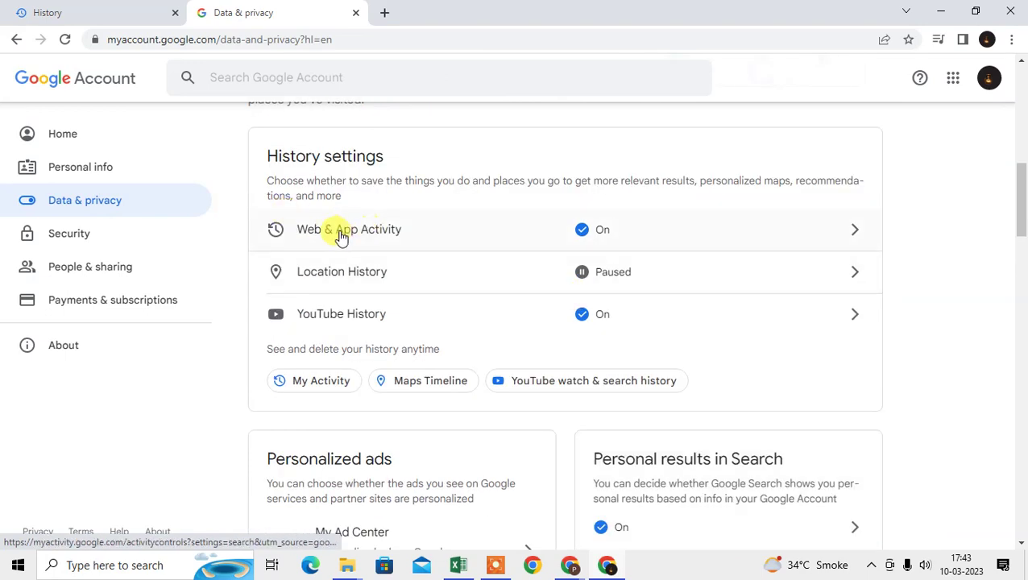
Open the Web & App Activity controls, review them, then open Manage all Web & App Activity.
{"action": "left_click", "coordinate": [372, 234]}
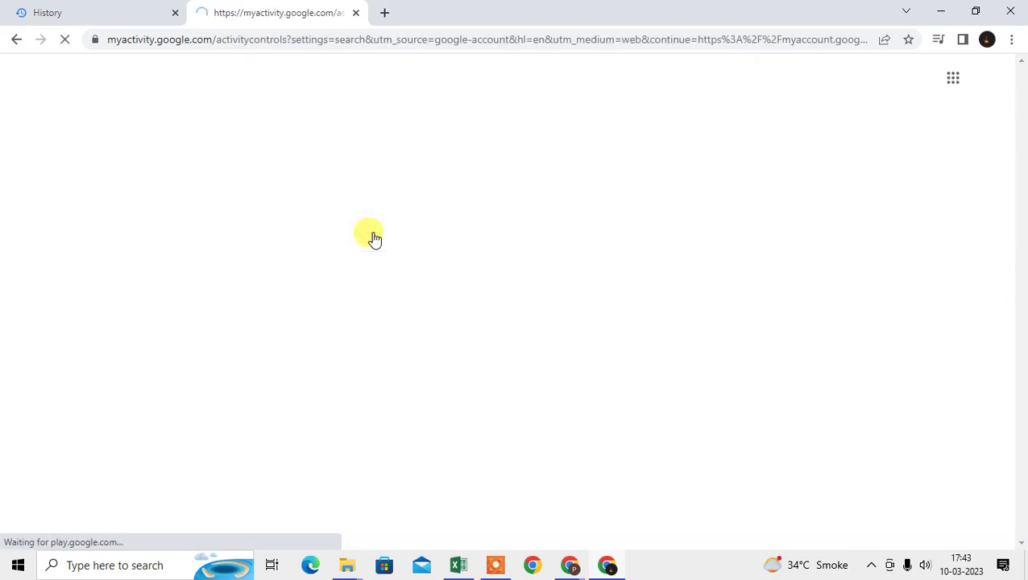
{"action": "scroll", "coordinate": [538, 254], "scroll_direction": "down", "scroll_amount": 3}
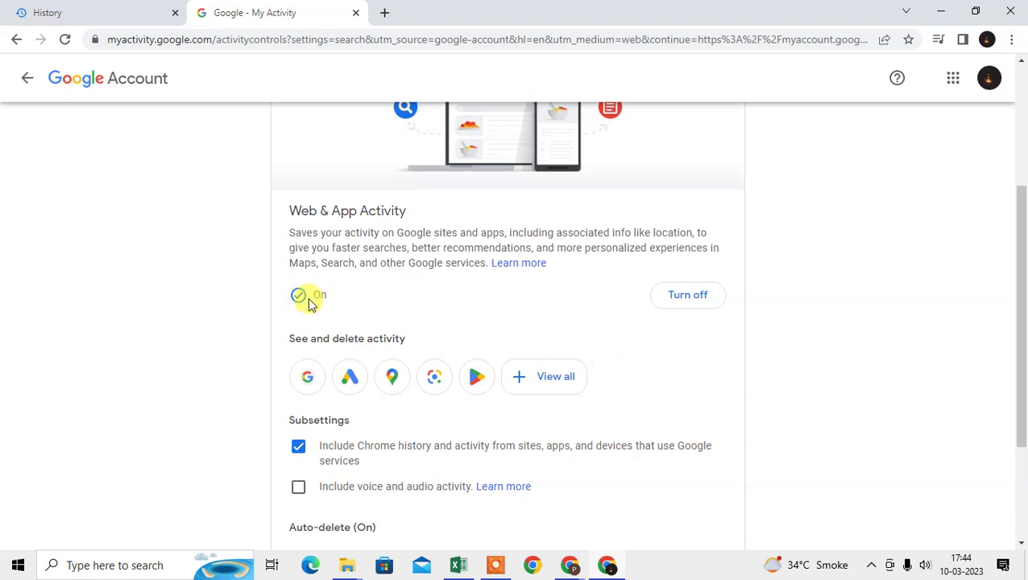
{"action": "scroll", "coordinate": [823, 420], "scroll_direction": "down", "scroll_amount": 2}
{"action": "scroll", "coordinate": [446, 367], "scroll_direction": "up", "scroll_amount": 5}
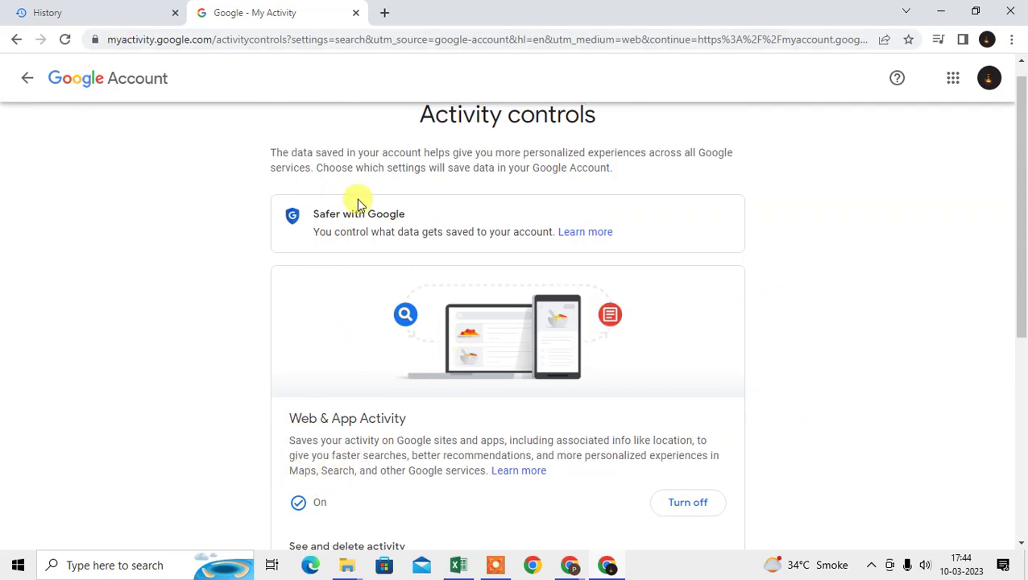
{"action": "scroll", "coordinate": [374, 242], "scroll_direction": "down", "scroll_amount": 5}
{"action": "scroll", "coordinate": [373, 256], "scroll_direction": "up", "scroll_amount": 1}
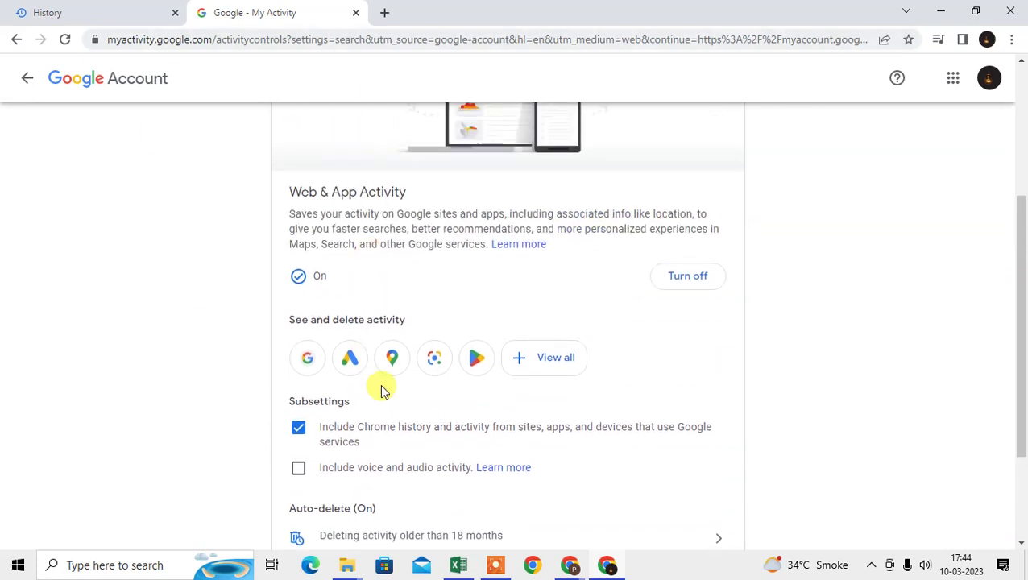
{"action": "scroll", "coordinate": [589, 384], "scroll_direction": "down", "scroll_amount": 2}
{"action": "left_click", "coordinate": [362, 432]}
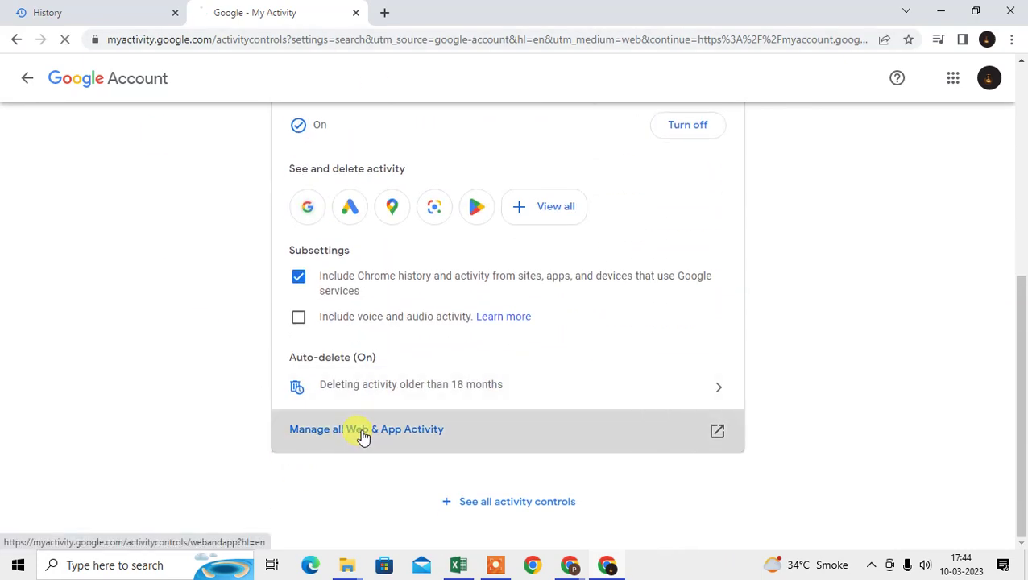
Scroll to today's activity list and open the Filter by date & product dialog.
{"action": "scroll", "coordinate": [544, 375], "scroll_direction": "down", "scroll_amount": 4}
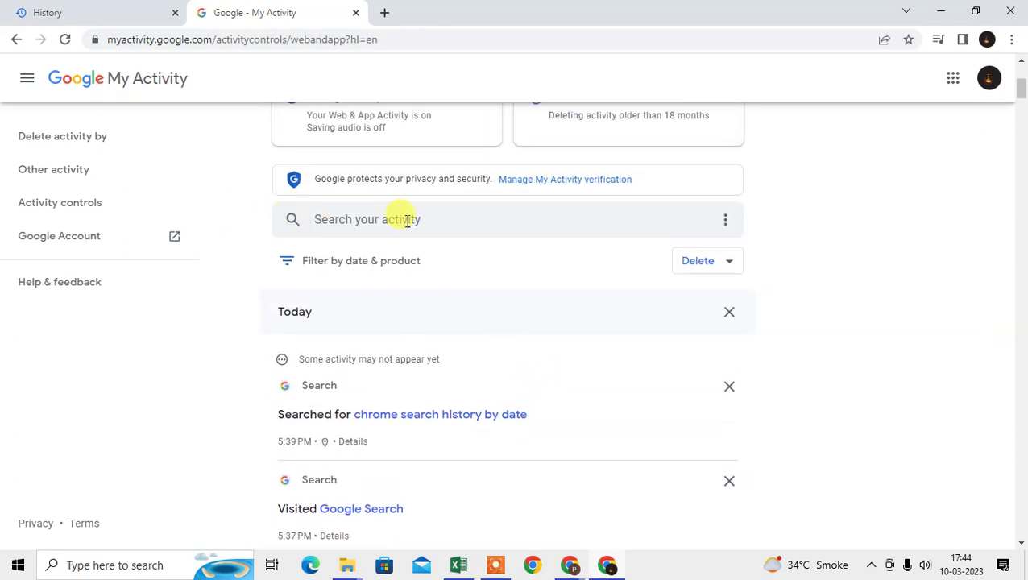
{"action": "scroll", "coordinate": [407, 373], "scroll_direction": "down", "scroll_amount": 8}
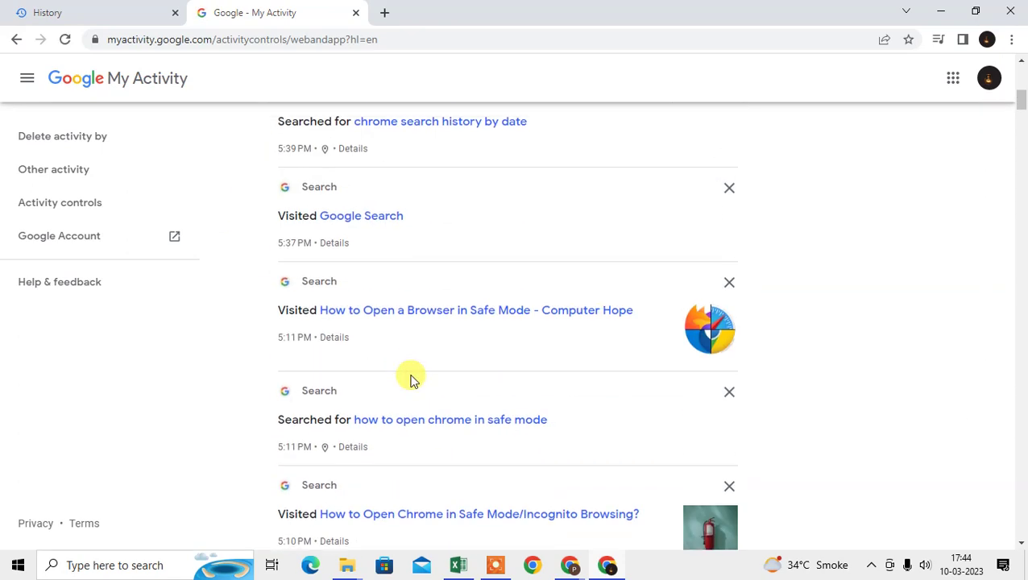
{"action": "scroll", "coordinate": [408, 372], "scroll_direction": "up", "scroll_amount": 7}
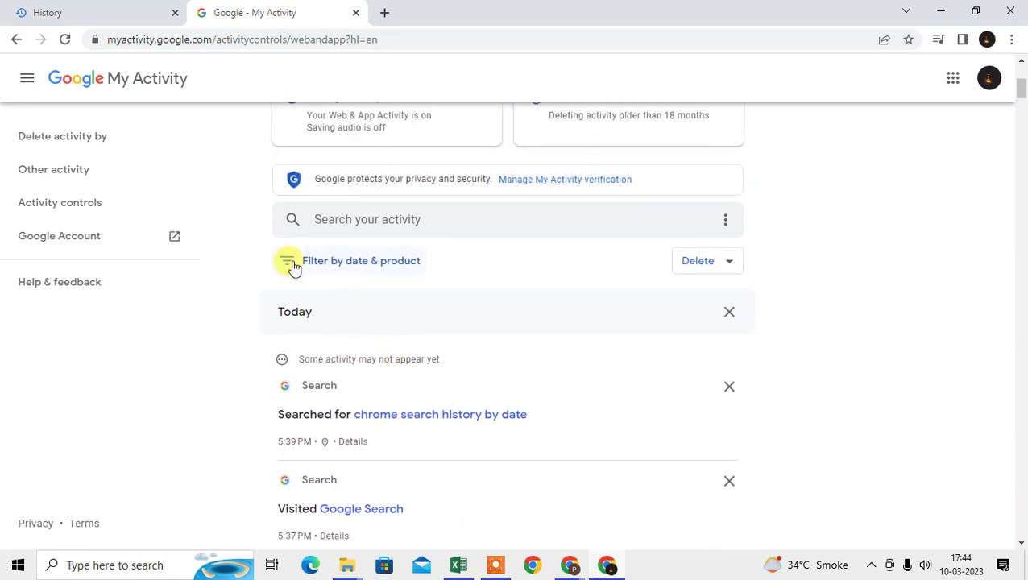
{"action": "left_click", "coordinate": [290, 265]}
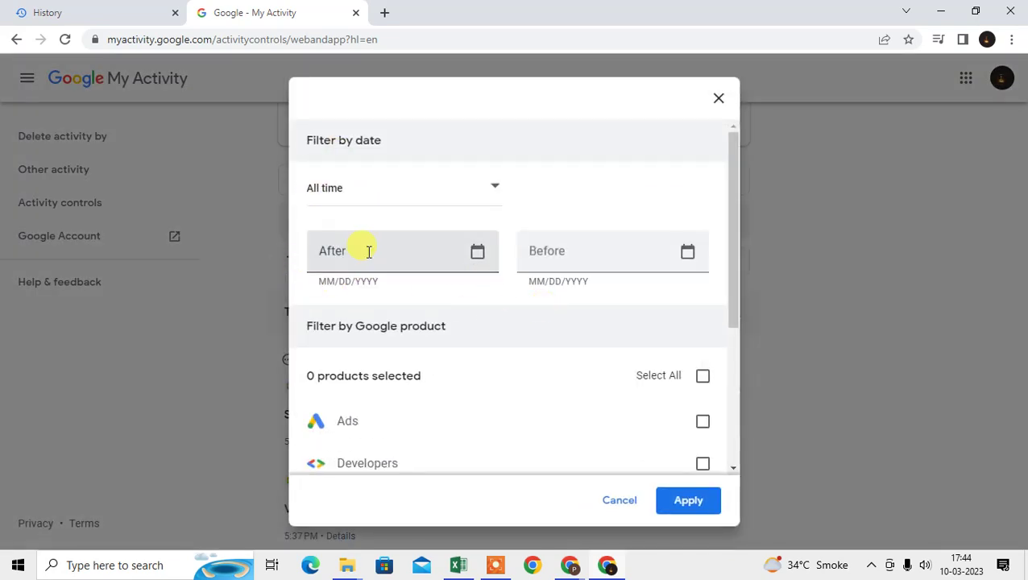
Set the custom range's After date to 03/10/2022 using its calendar.
{"action": "left_click", "coordinate": [368, 252]}
{"action": "left_click", "coordinate": [477, 254]}
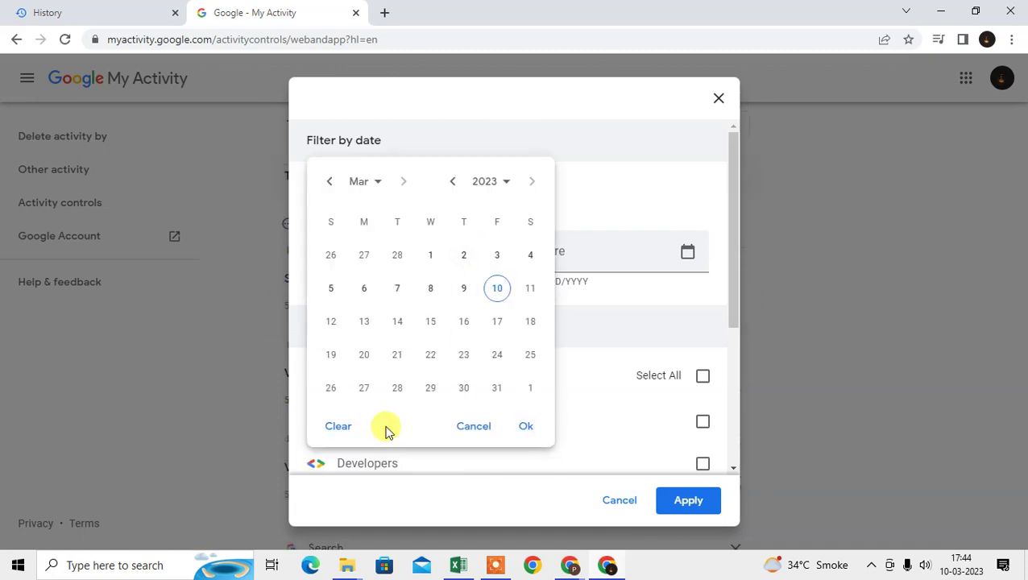
{"action": "left_click", "coordinate": [685, 252]}
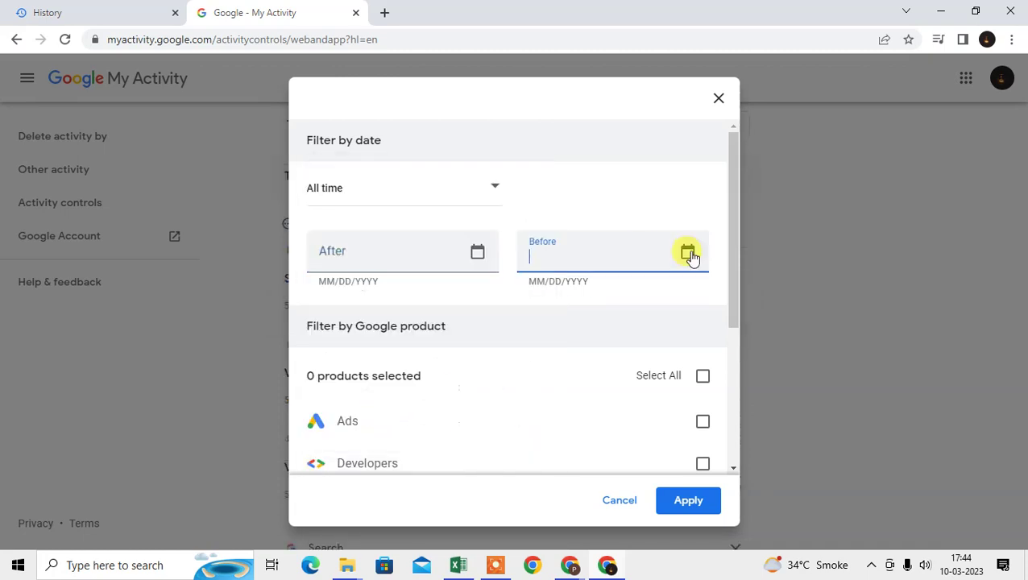
{"action": "left_click", "coordinate": [687, 252]}
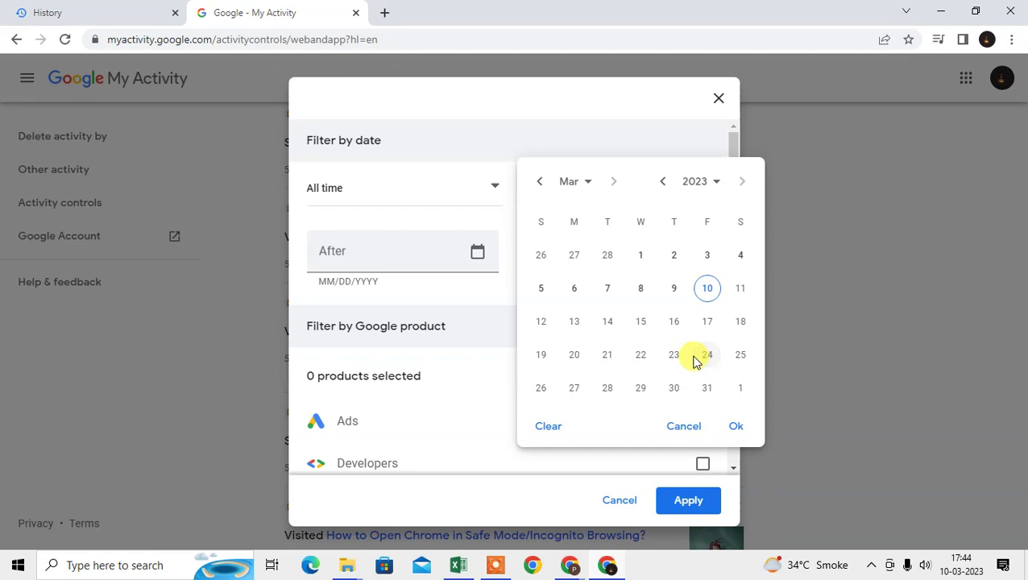
{"action": "left_click", "coordinate": [735, 426]}
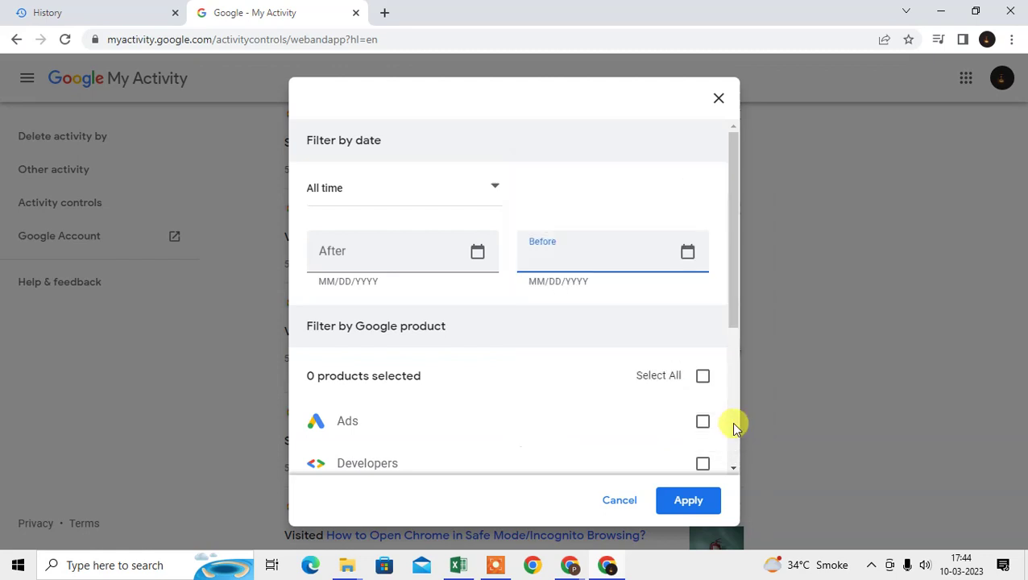
{"action": "left_click", "coordinate": [477, 253]}
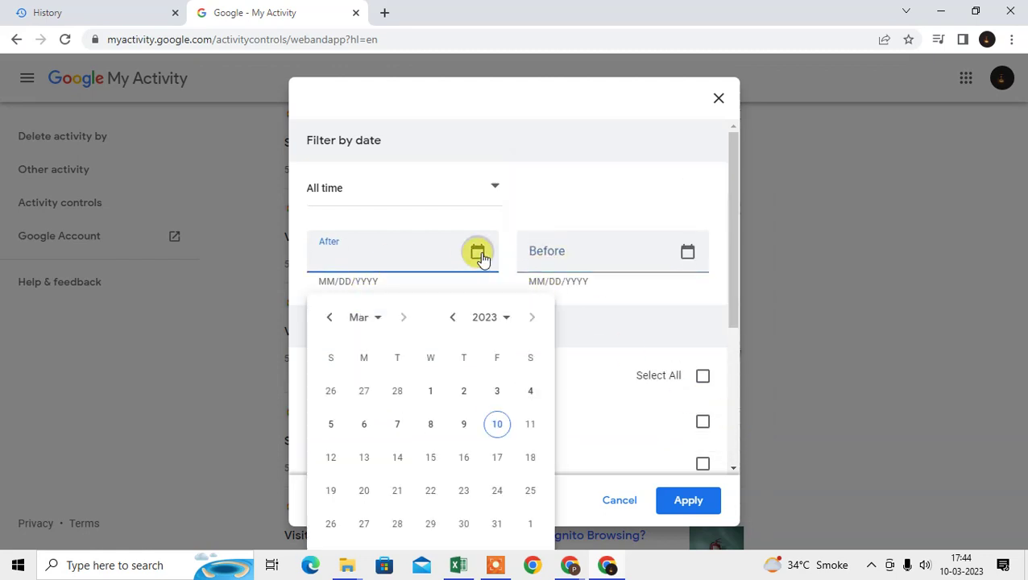
{"action": "left_click", "coordinate": [454, 184]}
{"action": "left_click", "coordinate": [454, 183]}
{"action": "left_click", "coordinate": [454, 183]}
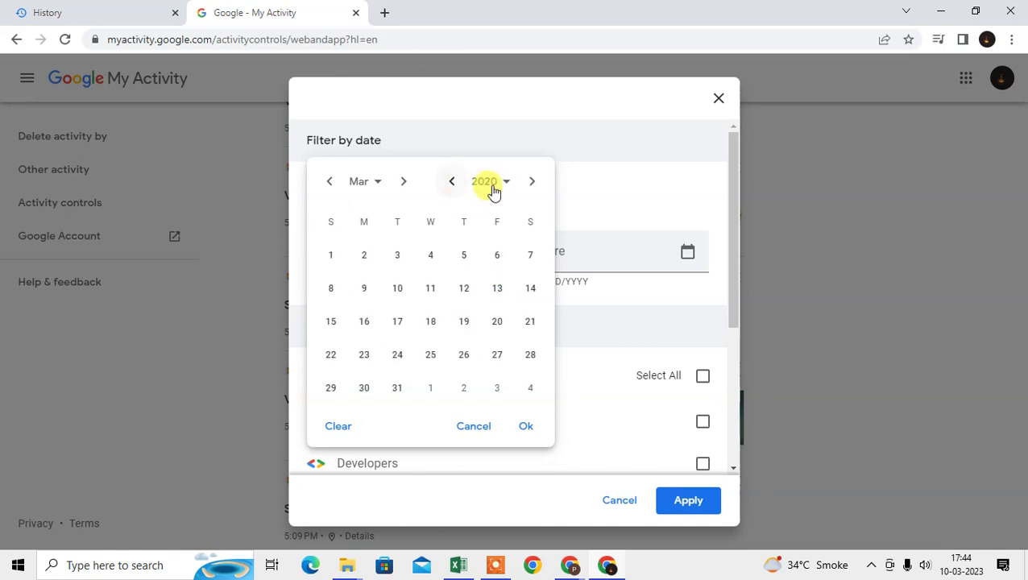
{"action": "left_click", "coordinate": [531, 182]}
{"action": "left_click", "coordinate": [531, 182]}
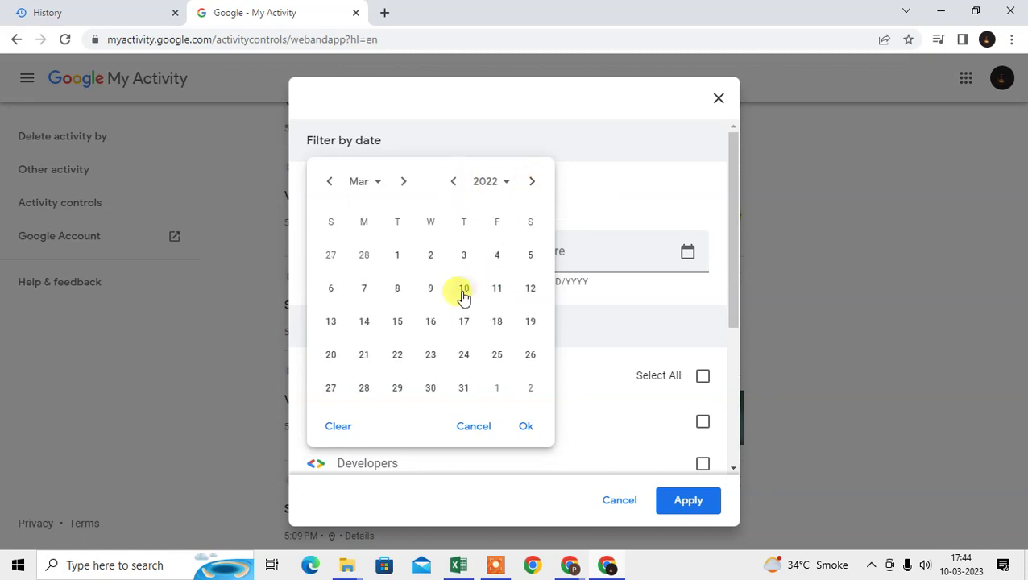
{"action": "left_click", "coordinate": [526, 425]}
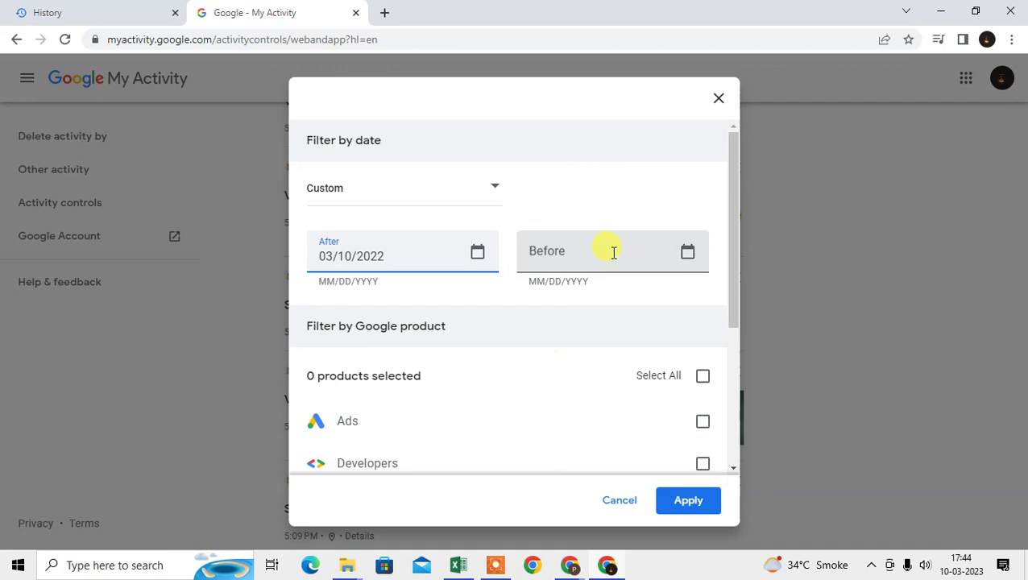
Set the Before date to 02/16/2023 using its calendar.
{"action": "left_click", "coordinate": [685, 252]}
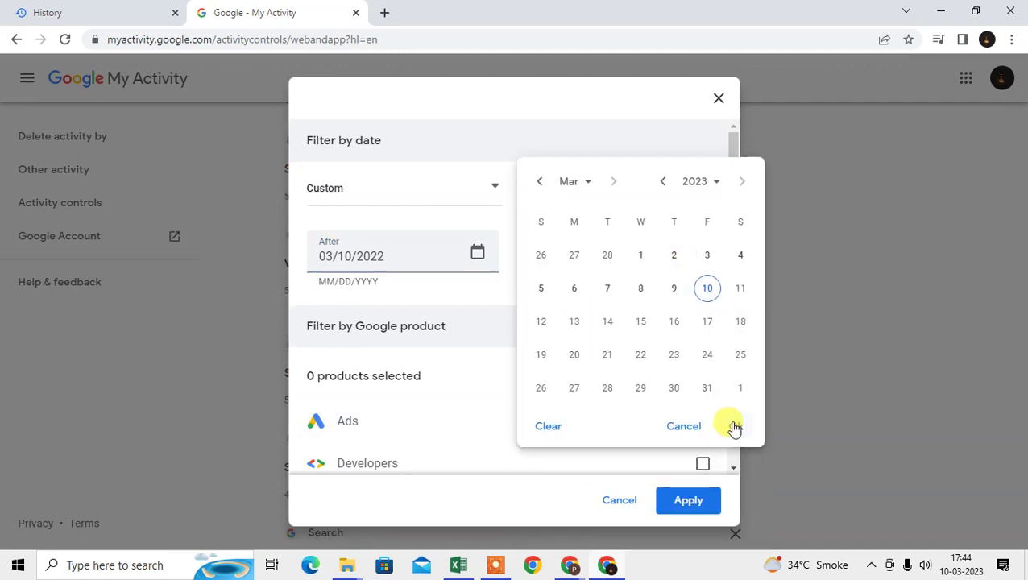
{"action": "left_click", "coordinate": [734, 427]}
{"action": "left_click", "coordinate": [687, 253]}
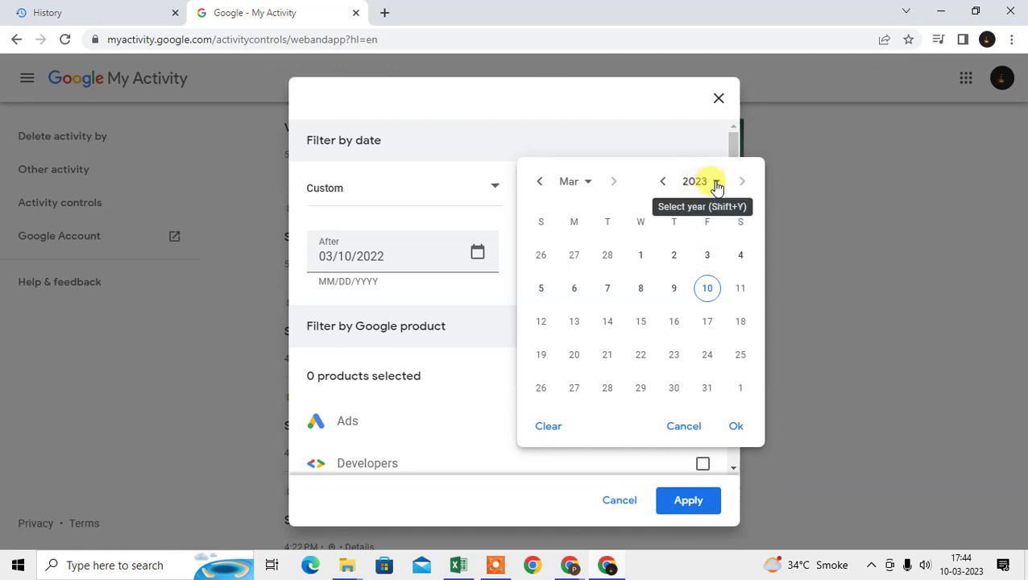
{"action": "left_click", "coordinate": [712, 184]}
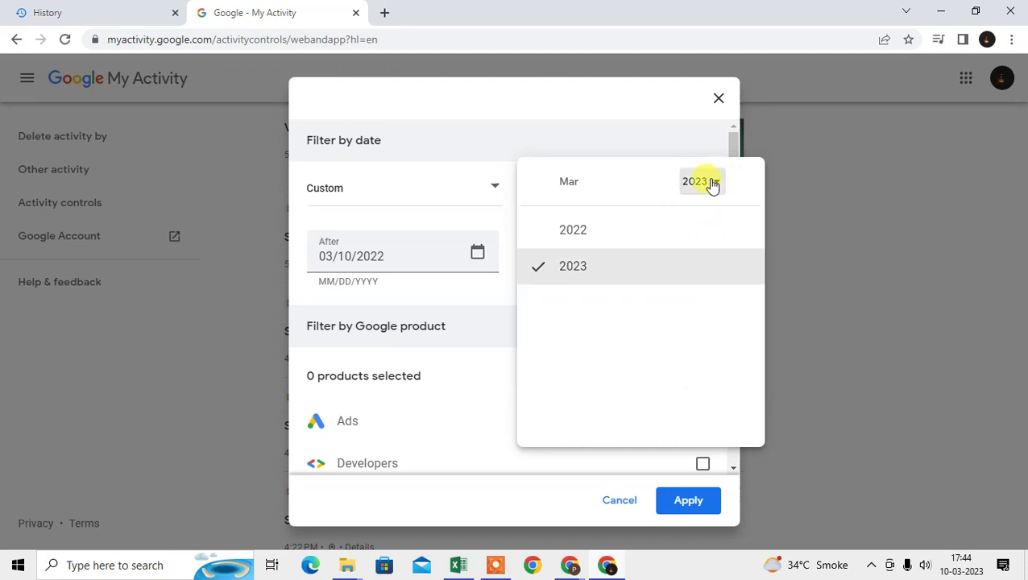
{"action": "left_click", "coordinate": [624, 264]}
{"action": "left_click", "coordinate": [543, 183]}
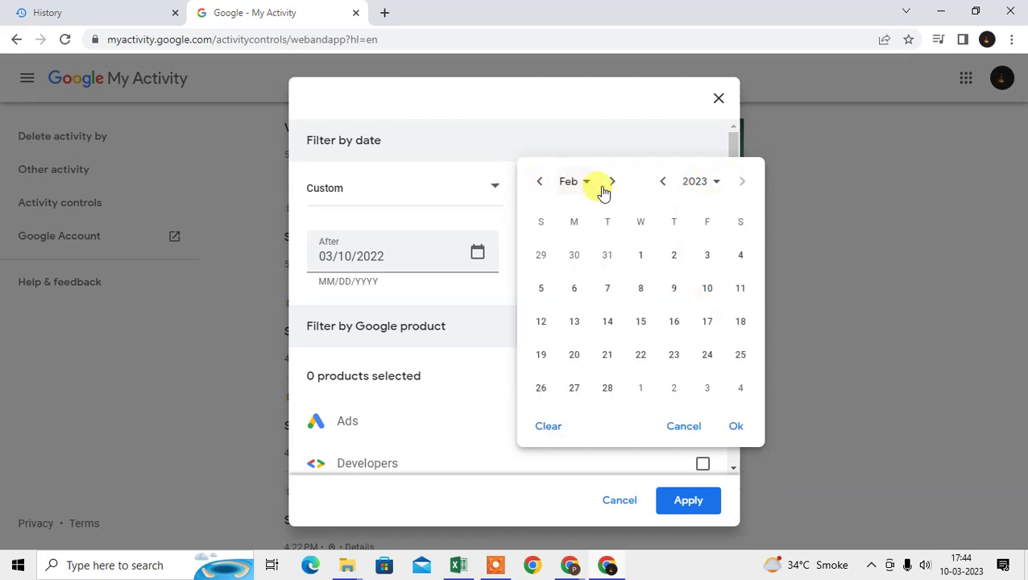
{"action": "left_click", "coordinate": [737, 428]}
{"action": "scroll", "coordinate": [525, 311], "scroll_direction": "down", "scroll_amount": 1}
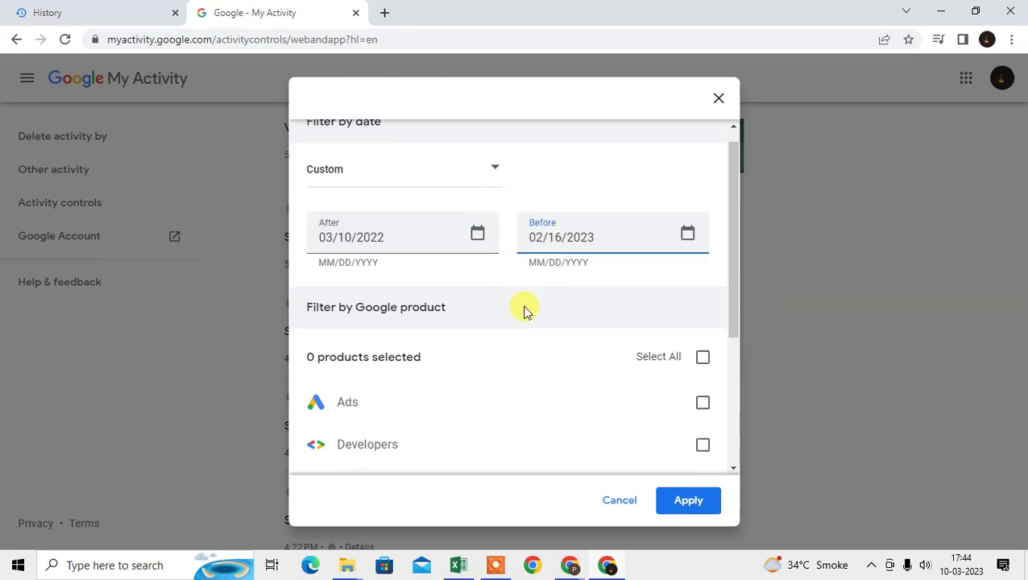
Restrict the product filter to Search only, apply it, then return to the History tab.
{"action": "scroll", "coordinate": [524, 310], "scroll_direction": "down", "scroll_amount": 2}
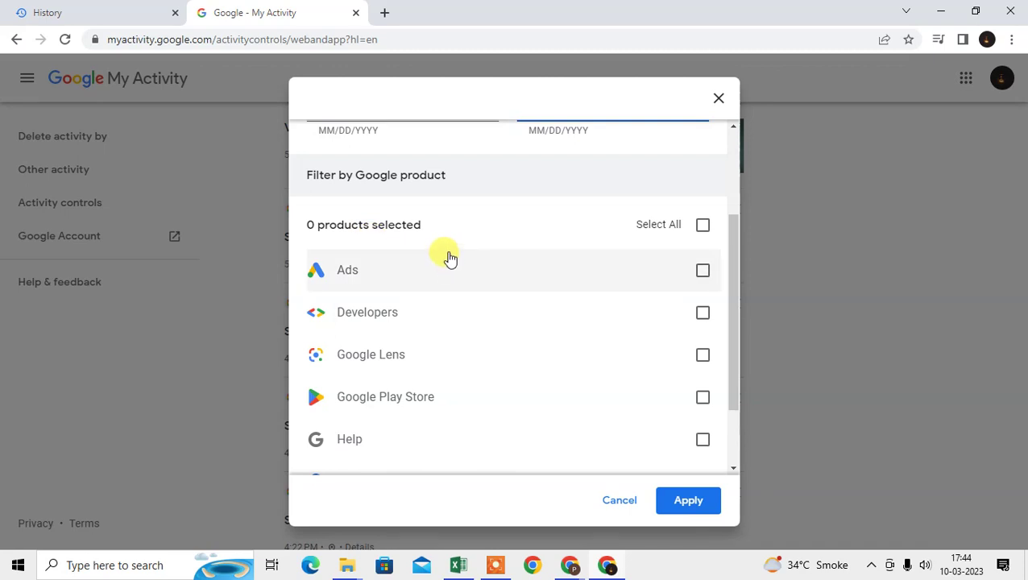
{"action": "left_click_drag", "start_coordinate": [727, 224], "coordinate": [730, 290]}
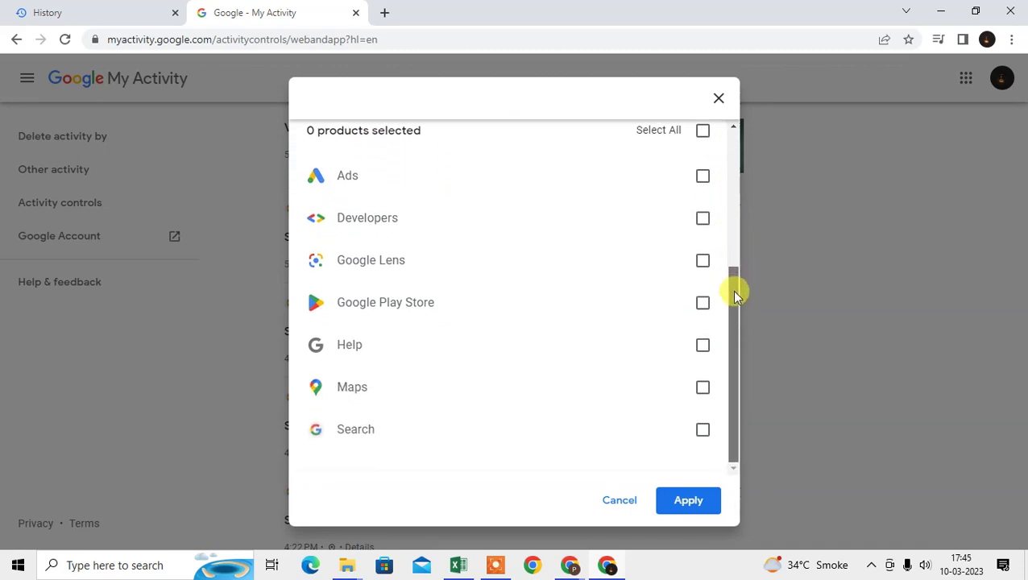
{"action": "left_click", "coordinate": [706, 433]}
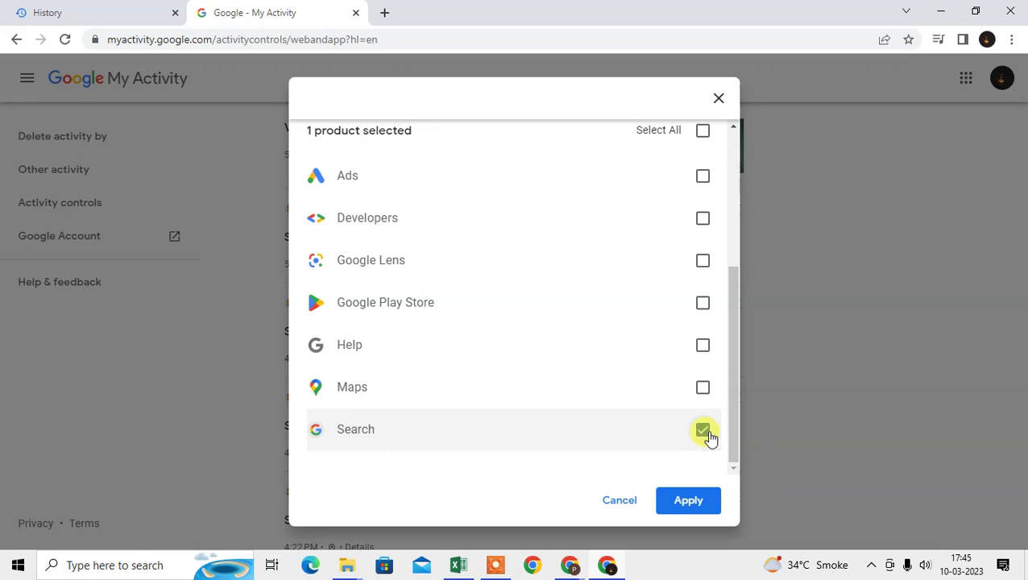
{"action": "left_click", "coordinate": [703, 132]}
{"action": "left_click", "coordinate": [703, 135]}
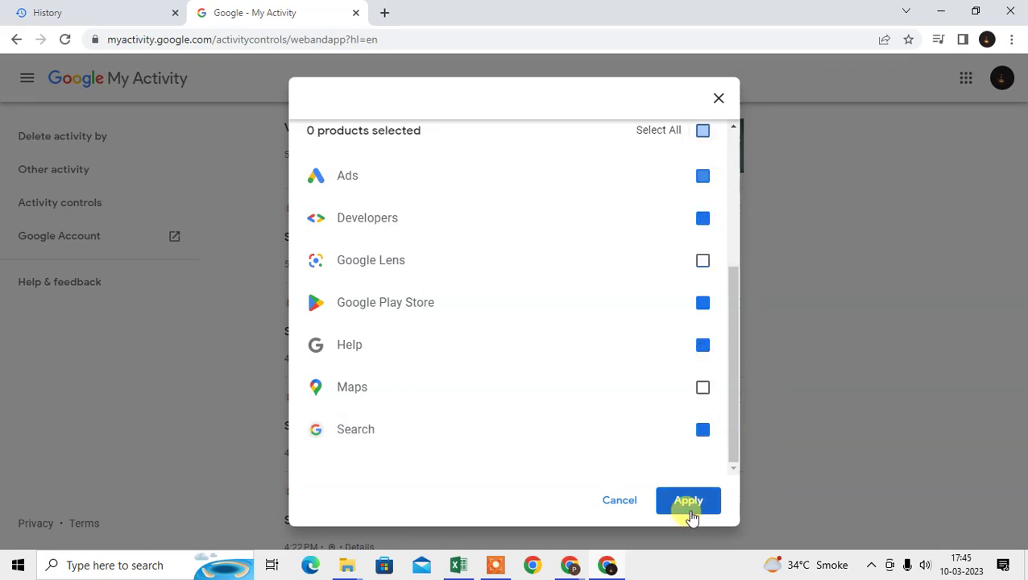
{"action": "left_click", "coordinate": [702, 429]}
{"action": "left_click", "coordinate": [694, 511]}
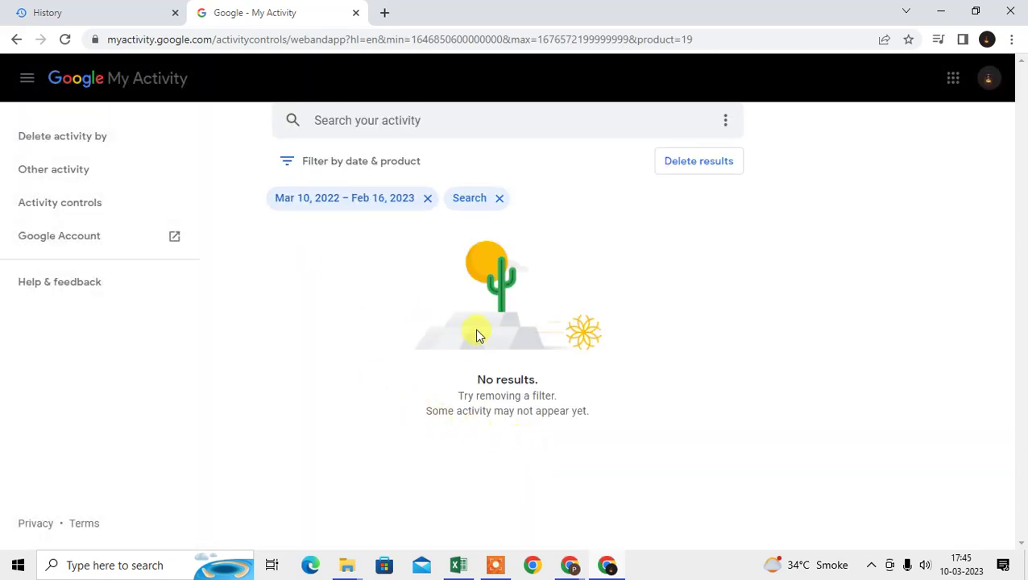
{"action": "left_click", "coordinate": [70, 15]}
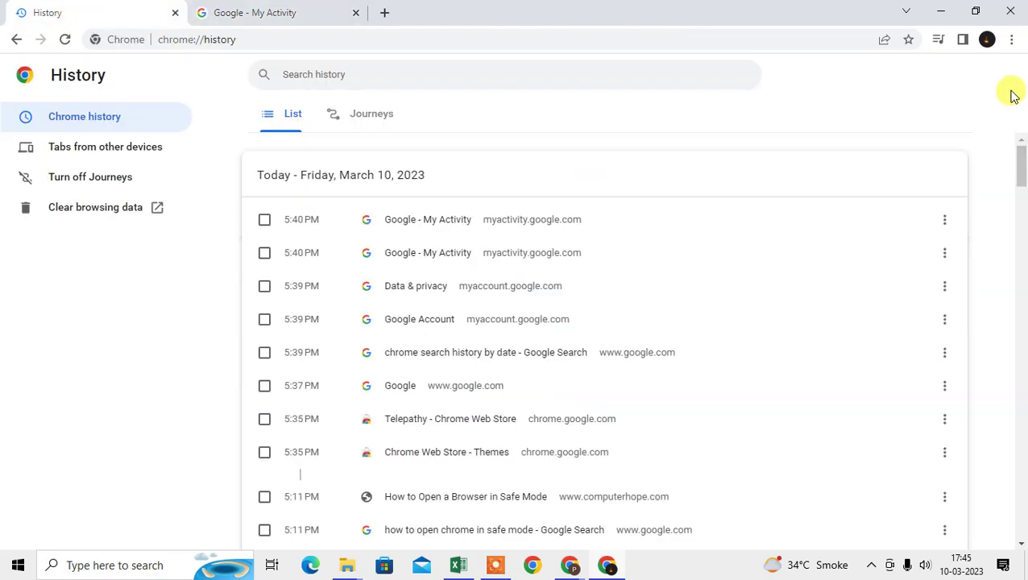
Close the Google - My Activity tab and open a fresh New Tab beside History.
{"action": "left_click", "coordinate": [987, 39]}
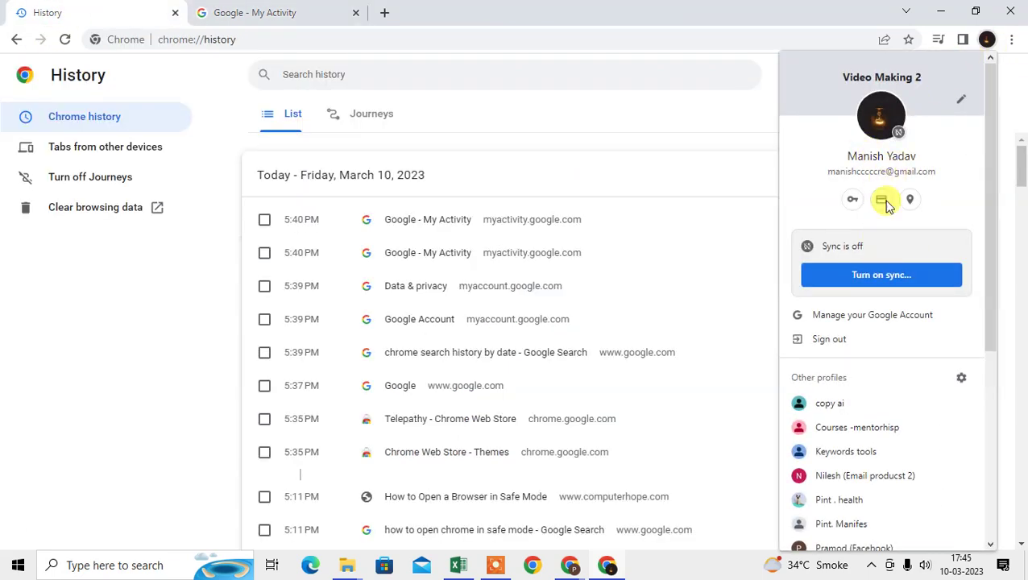
{"action": "left_click", "coordinate": [278, 12]}
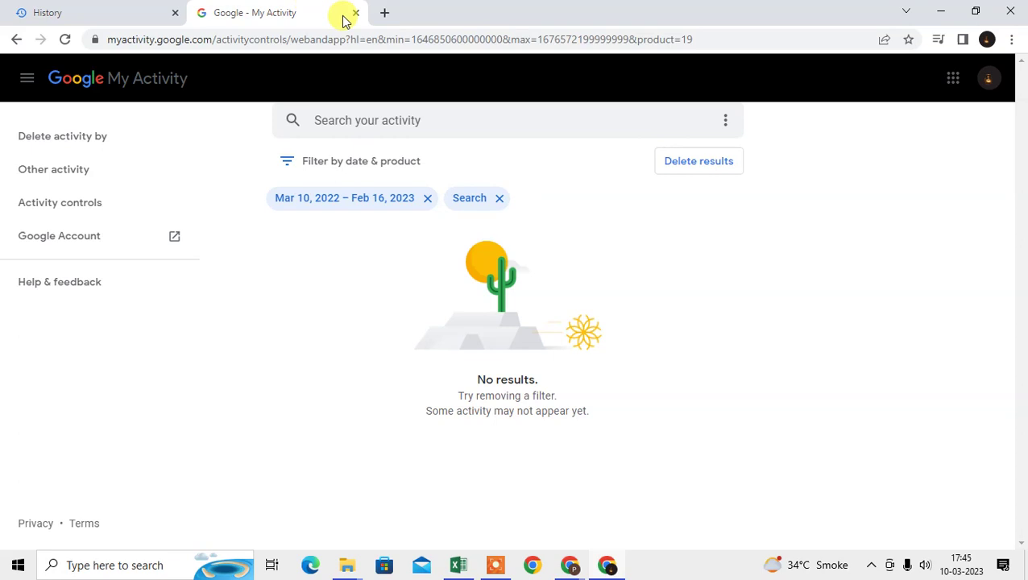
{"action": "left_click", "coordinate": [356, 15]}
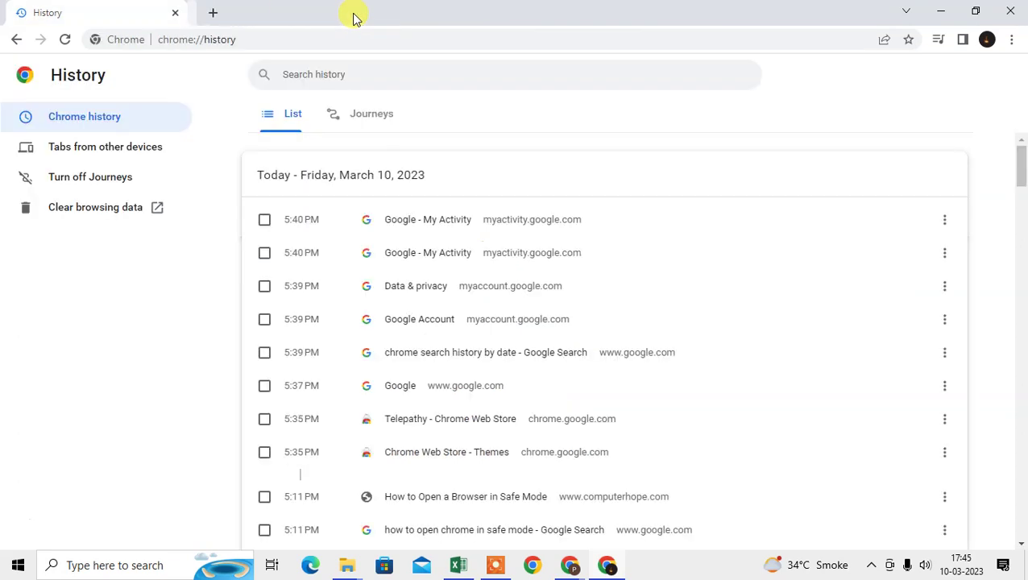
{"action": "left_click", "coordinate": [204, 13]}
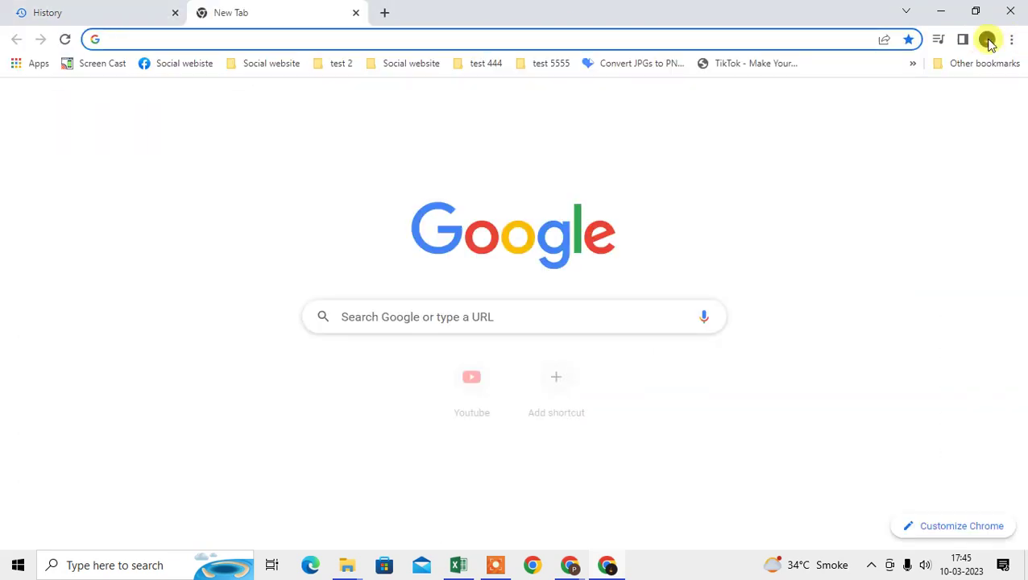
{"action": "left_click", "coordinate": [986, 39]}
{"action": "left_click", "coordinate": [579, 140]}
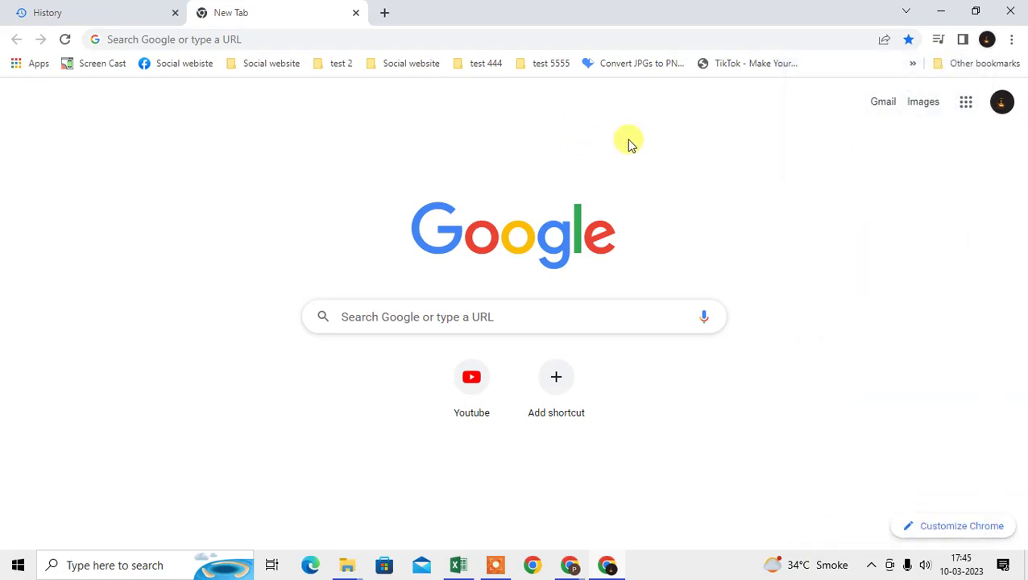